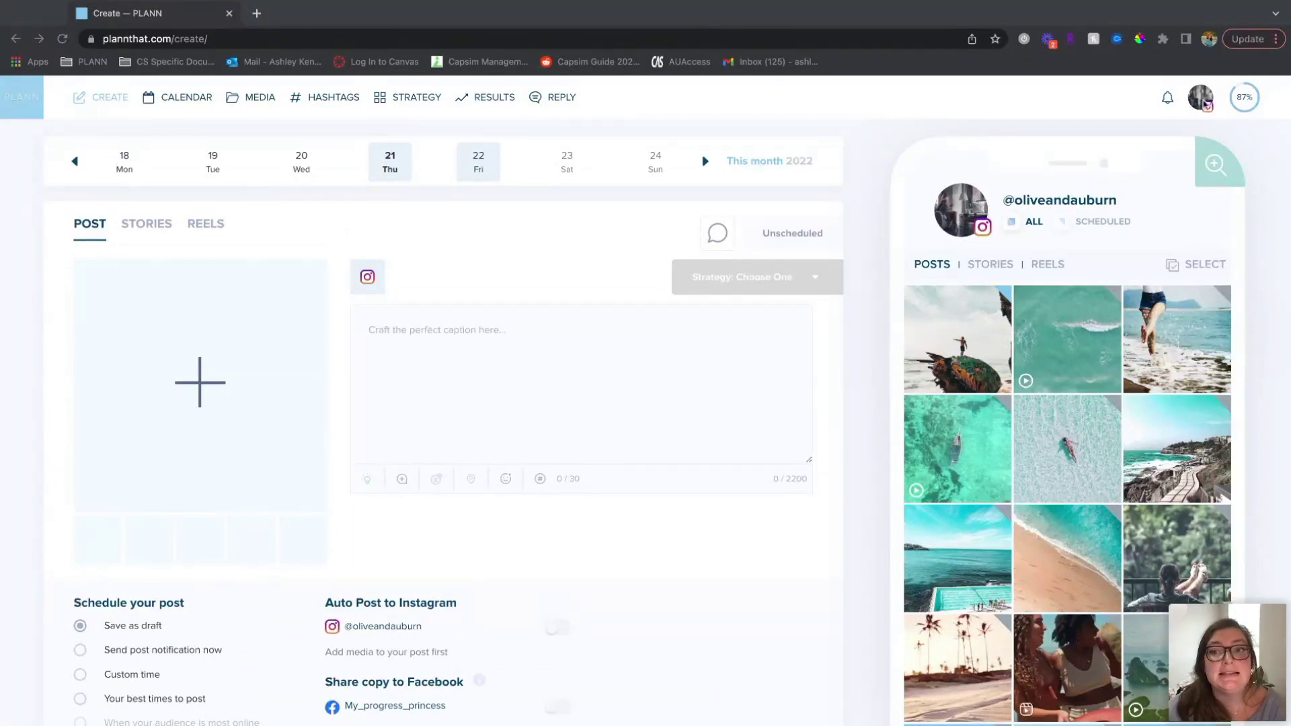
Step: Open the workspace settings and bring up the team's form for inviting more members
{"action": "left_click", "coordinate": [1204, 101]}
{"action": "left_click", "coordinate": [1204, 102]}
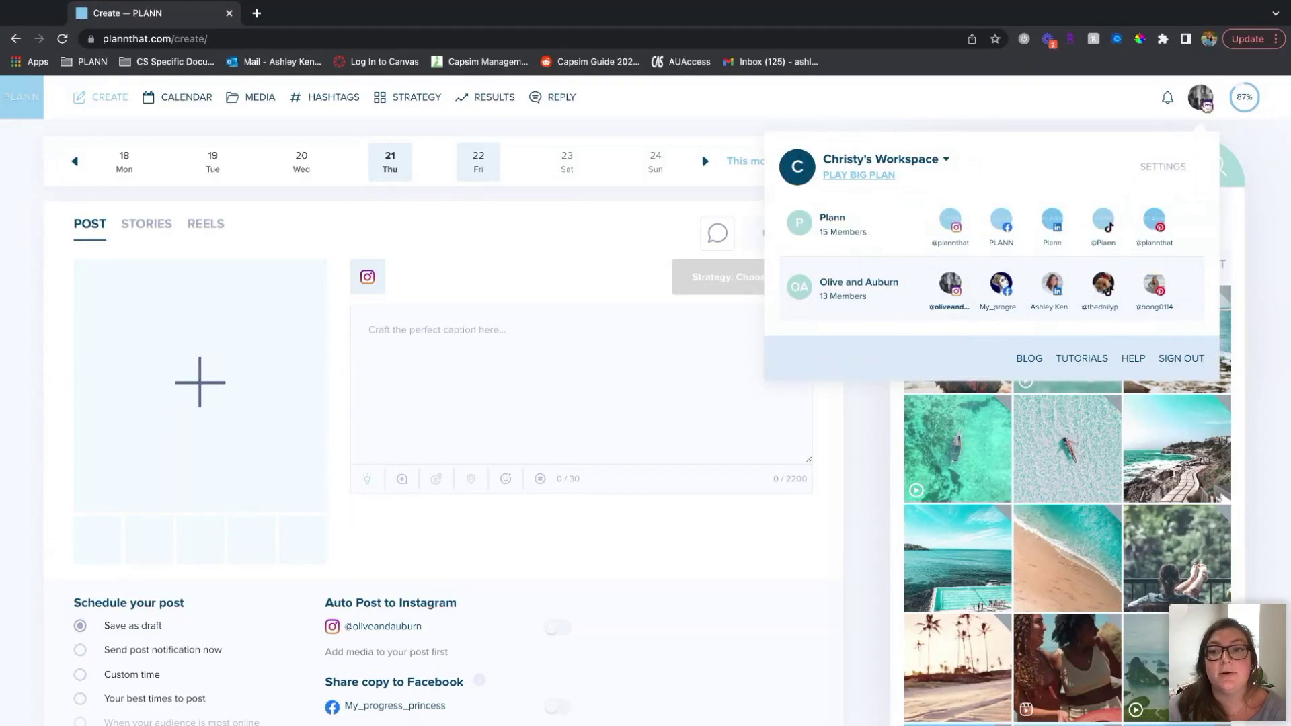
{"action": "left_click", "coordinate": [1160, 166]}
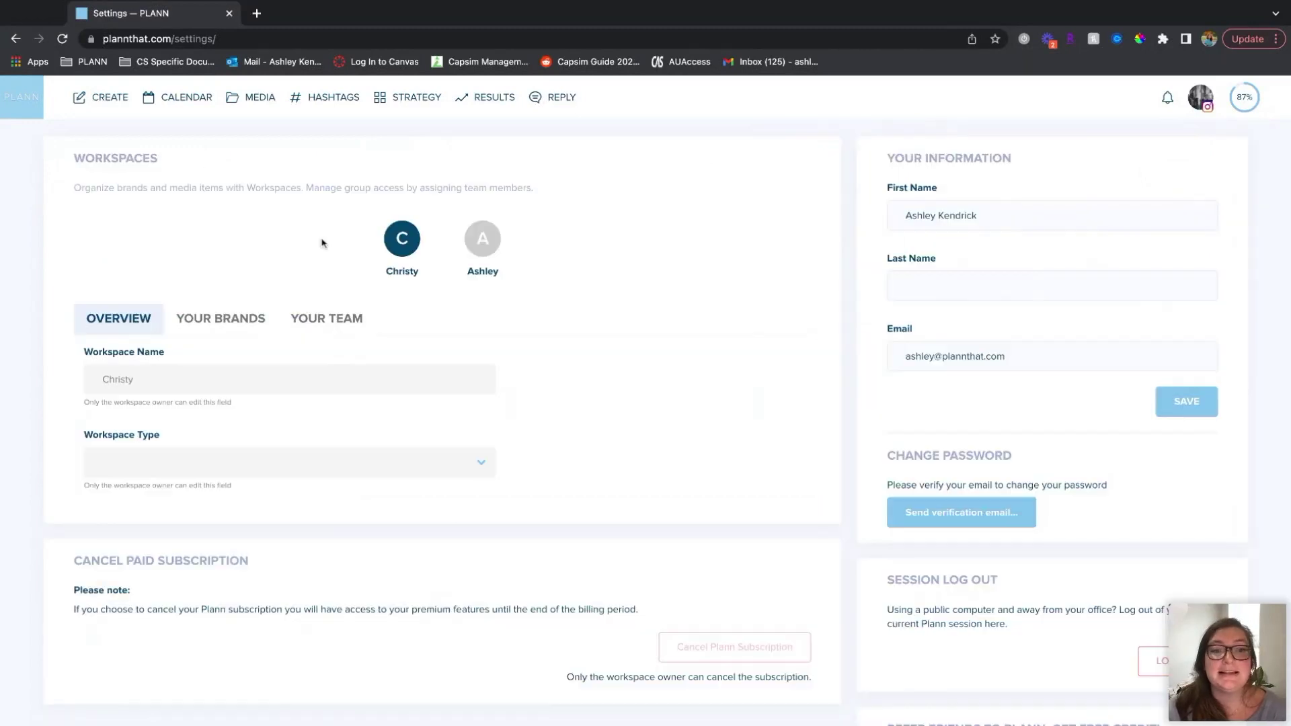
{"action": "left_click", "coordinate": [330, 319]}
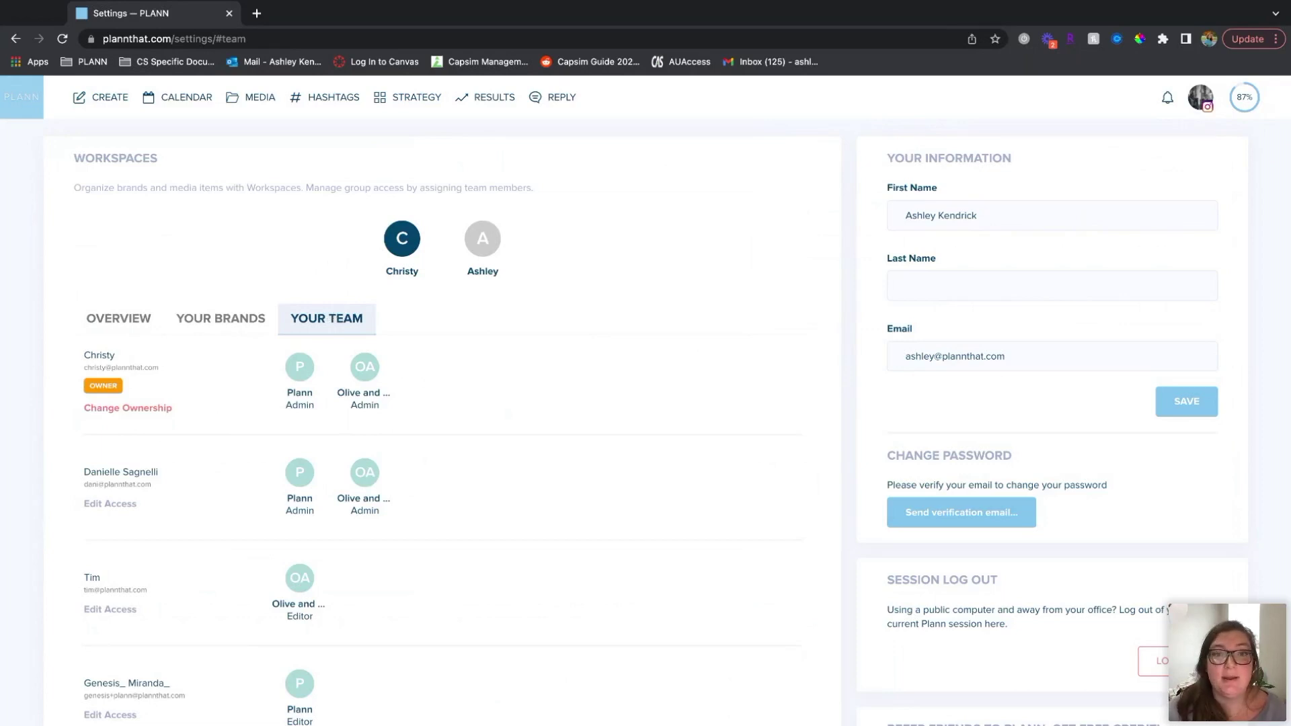
{"action": "scroll", "coordinate": [645, 404], "scroll_direction": "down", "scroll_amount": 10}
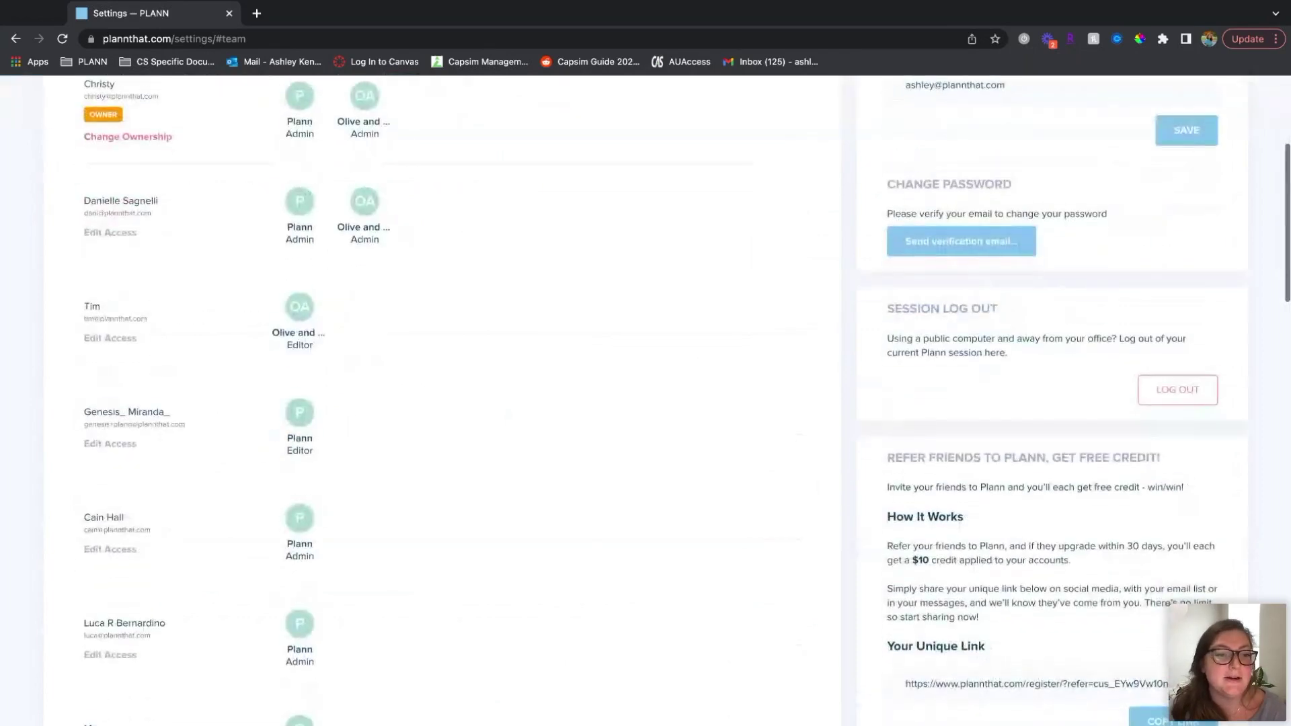
{"action": "scroll", "coordinate": [532, 311], "scroll_direction": "down", "scroll_amount": 10}
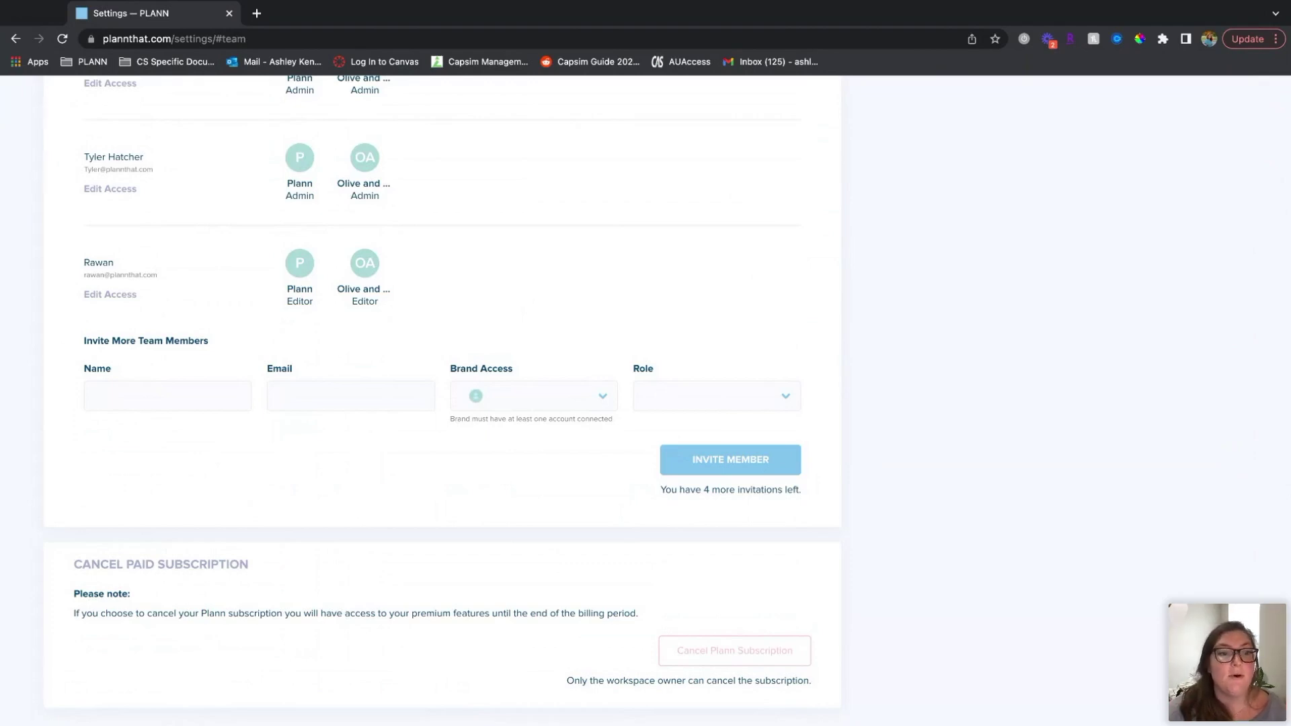
Step: Enter "Name here" as the new team member's name and fill in their email address
{"action": "left_click", "coordinate": [164, 387]}
{"action": "type", "text": "Name here"}
{"action": "key", "text": "BackSpace"}
{"action": "key", "text": "BackSpace"}
{"action": "type", "text": "re"}
{"action": "left_click", "coordinate": [310, 400]}
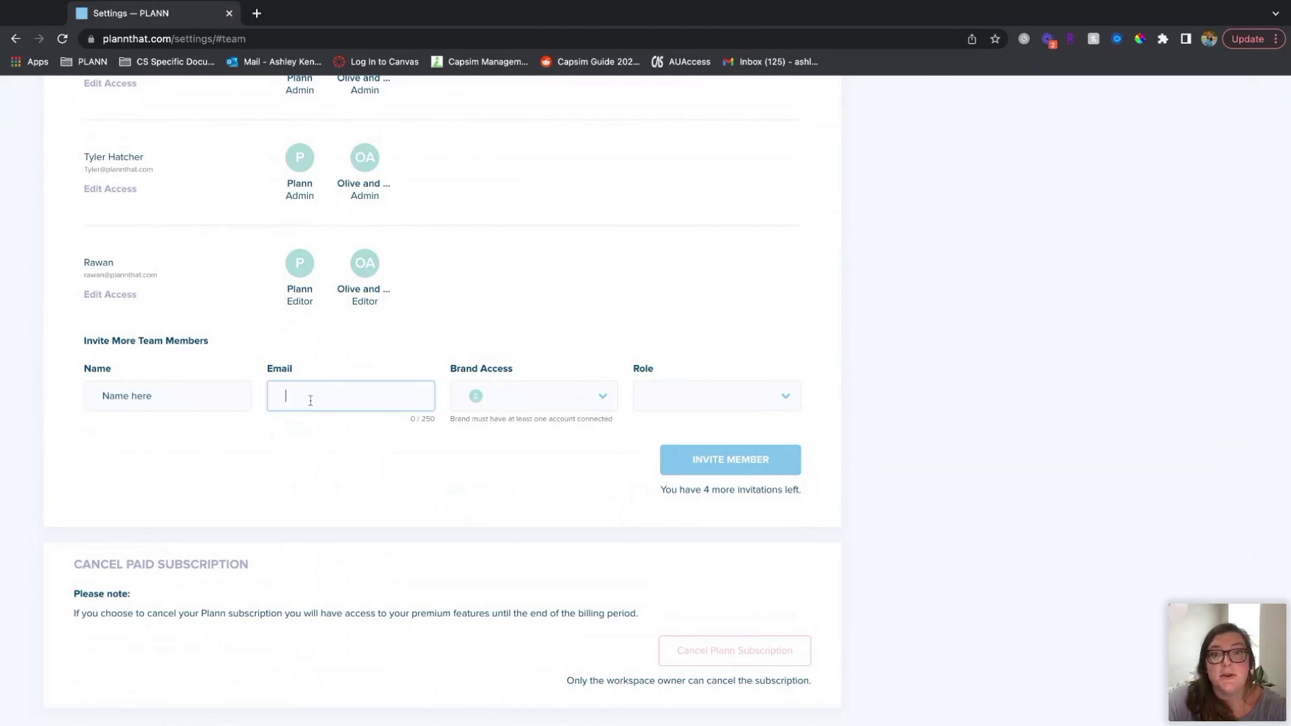
{"action": "key", "text": "ctrl+v"}
Step: Give the invitee access to the Olive and Auburn brand with the Admin role
{"action": "left_click", "coordinate": [589, 398]}
{"action": "left_click", "coordinate": [566, 407]}
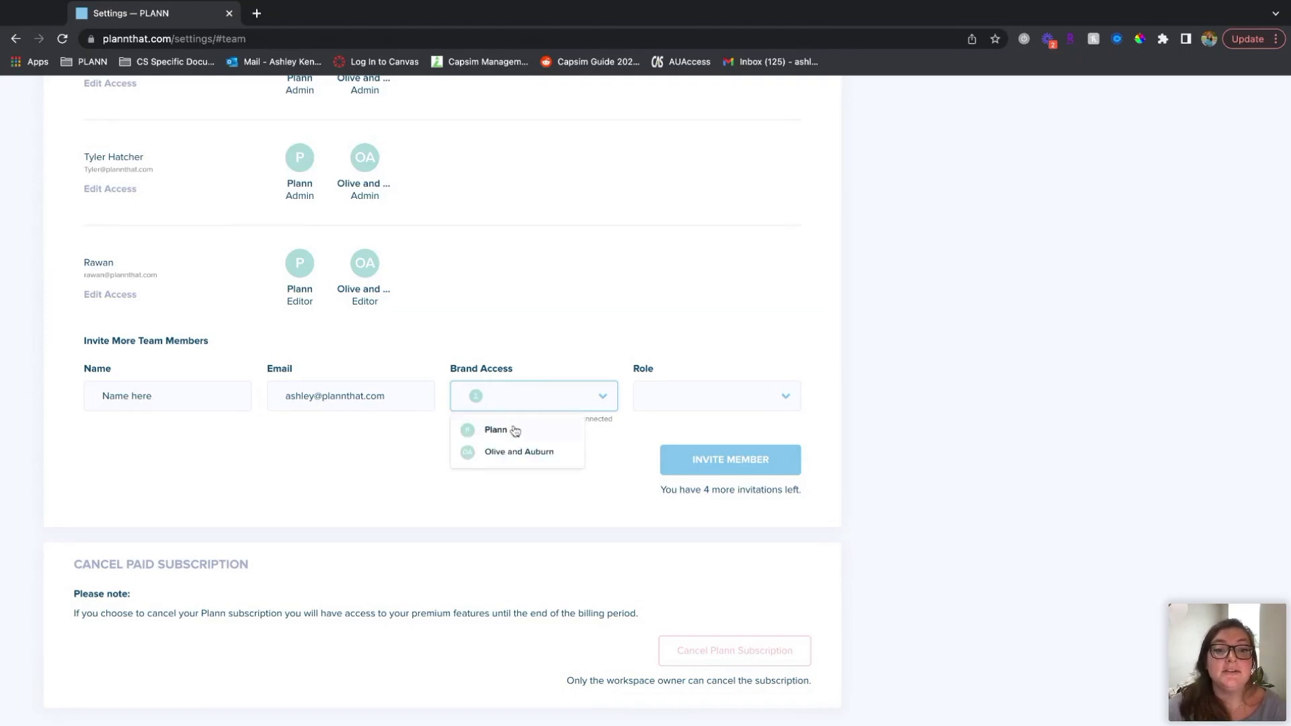
{"action": "left_click", "coordinate": [533, 453]}
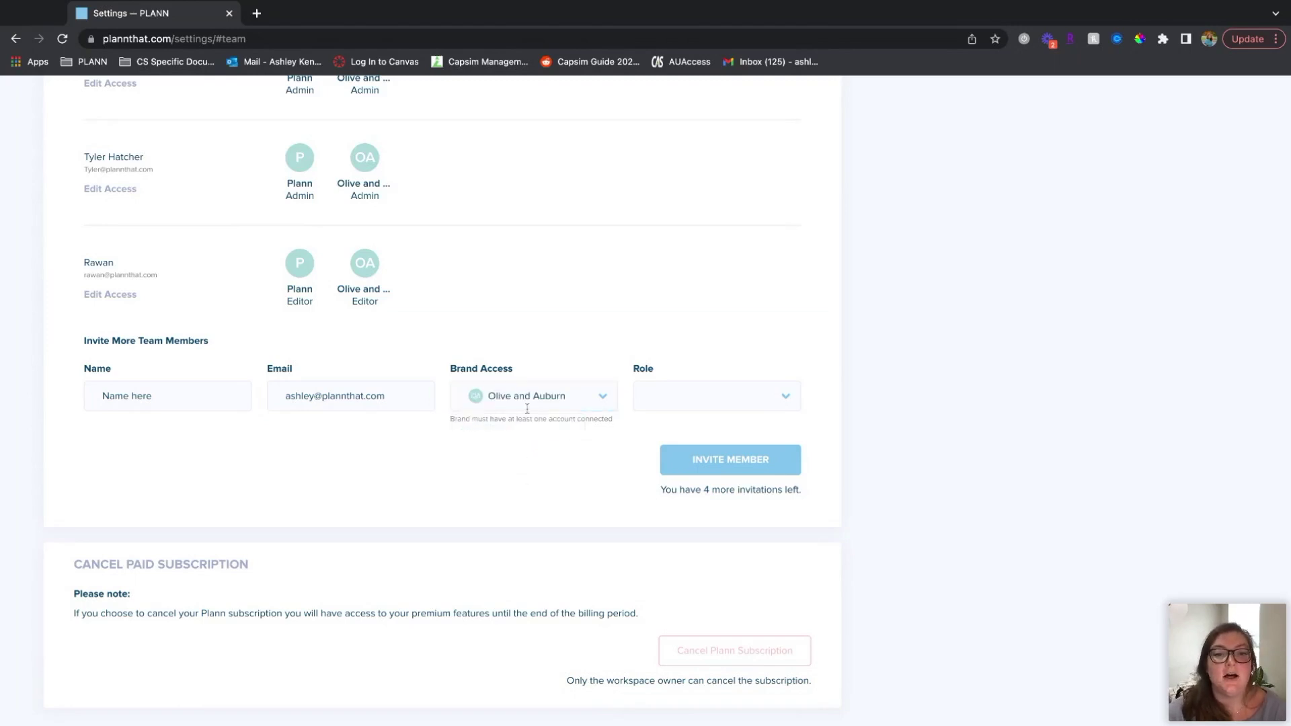
{"action": "left_click", "coordinate": [687, 407]}
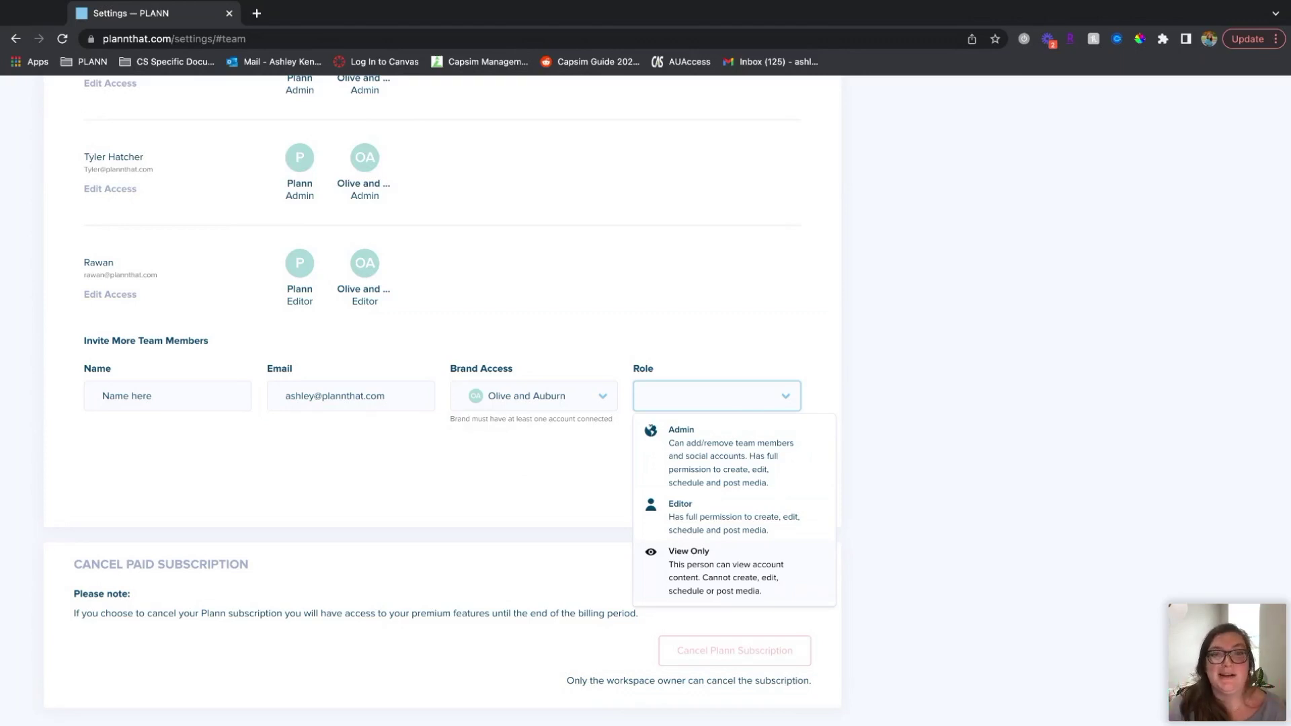
{"action": "left_click", "coordinate": [703, 470]}
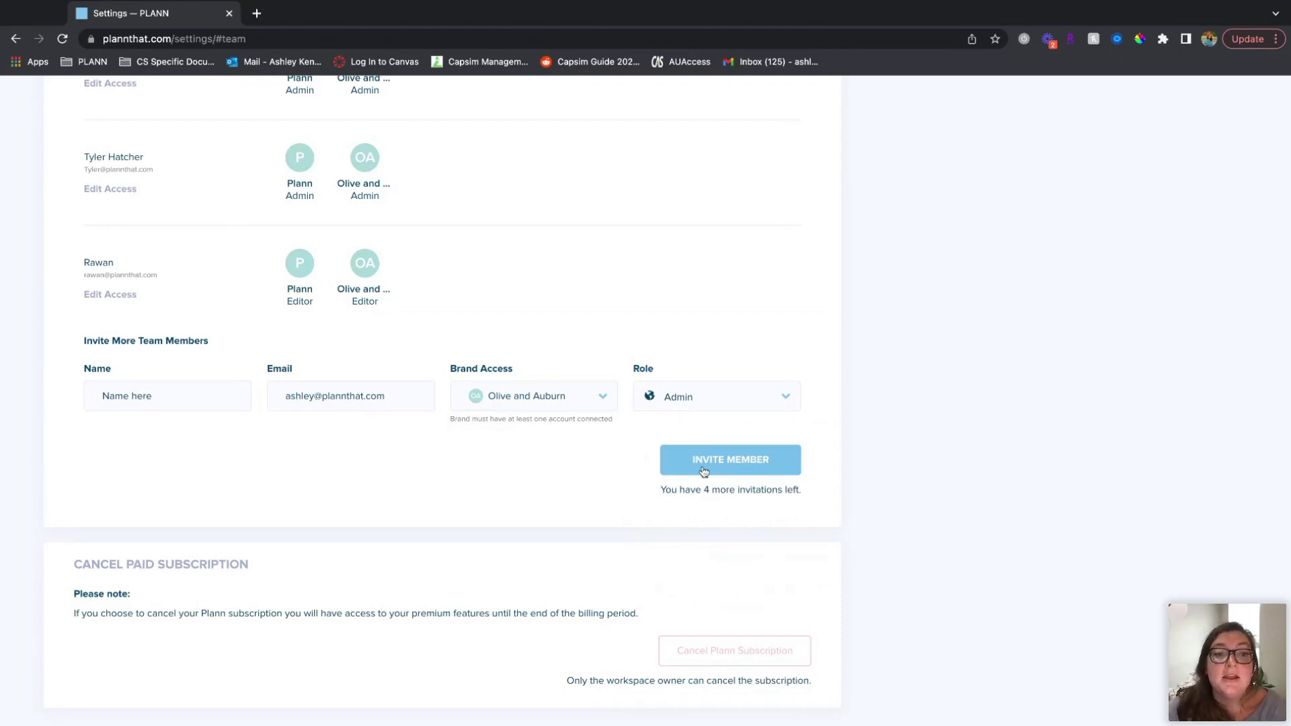
Step: Check the account overview and the workspace switcher for the workspaces and brands available
{"action": "scroll", "coordinate": [536, 426], "scroll_direction": "up", "scroll_amount": 6}
{"action": "scroll", "coordinate": [536, 428], "scroll_direction": "up", "scroll_amount": 15}
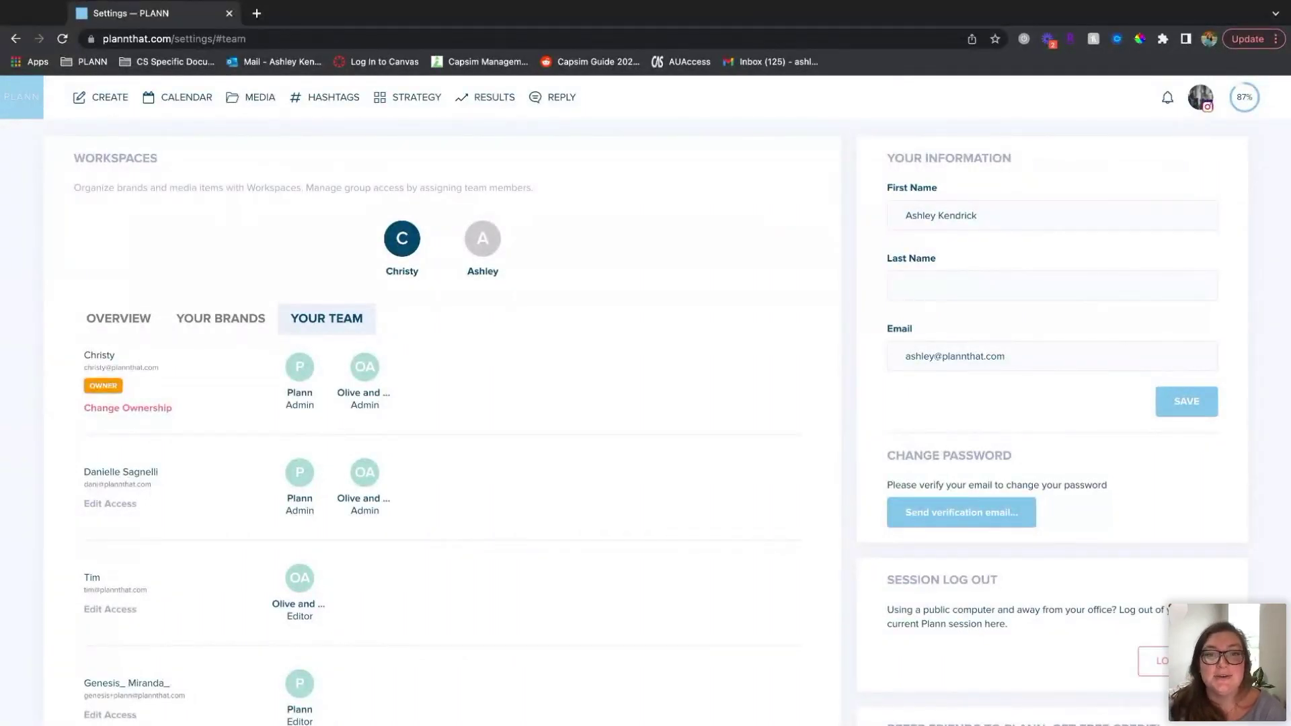
{"action": "left_click", "coordinate": [1202, 97]}
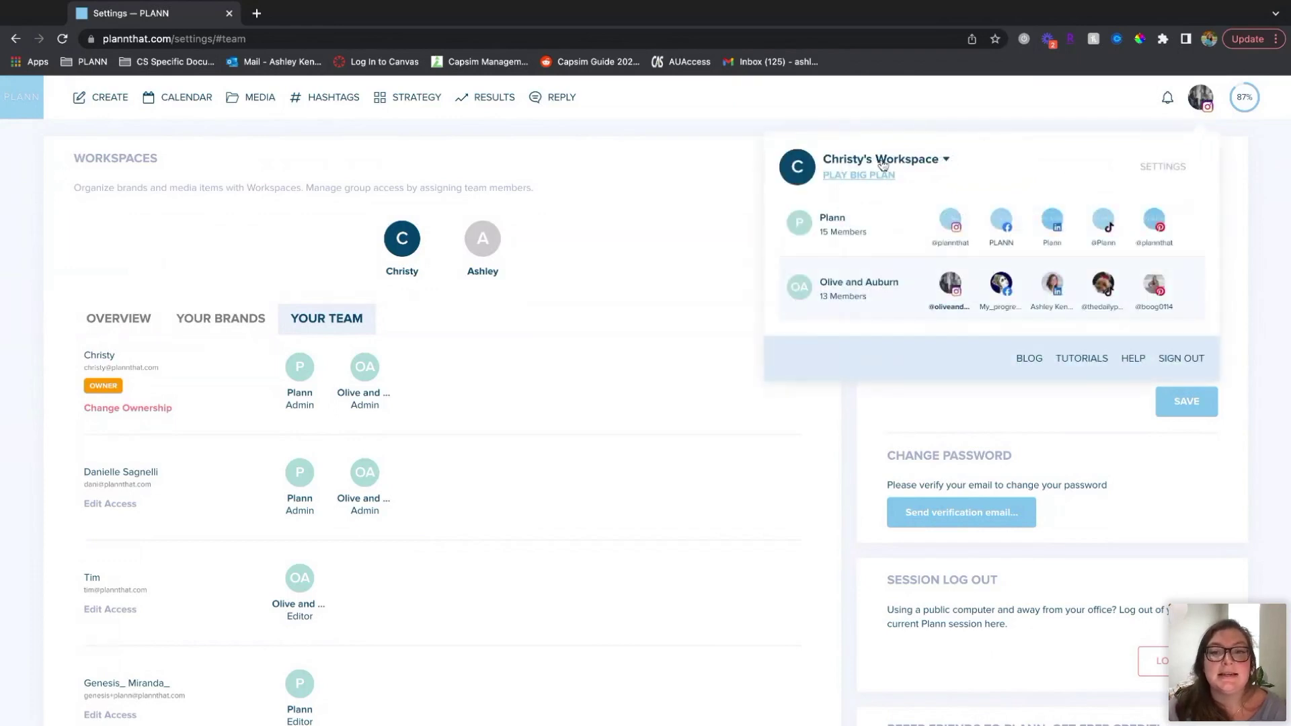
{"action": "left_click", "coordinate": [931, 164]}
{"action": "left_click", "coordinate": [936, 164]}
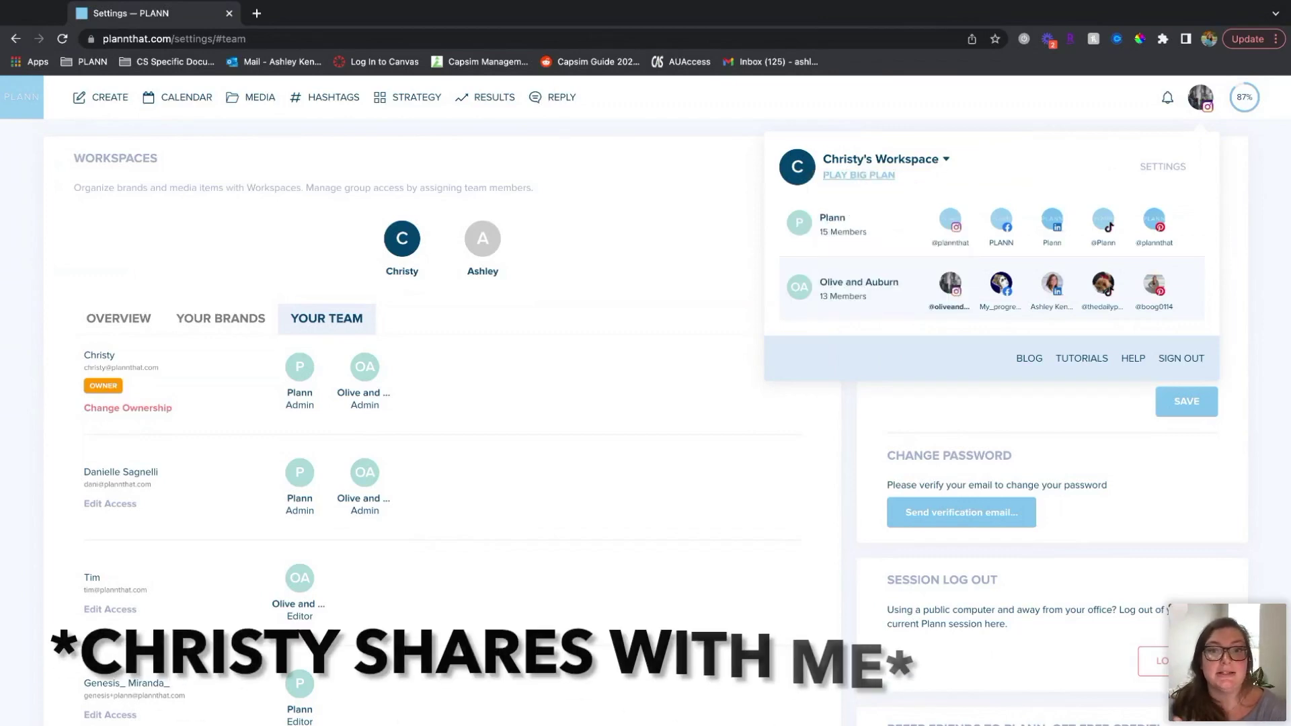
{"action": "left_click", "coordinate": [935, 163]}
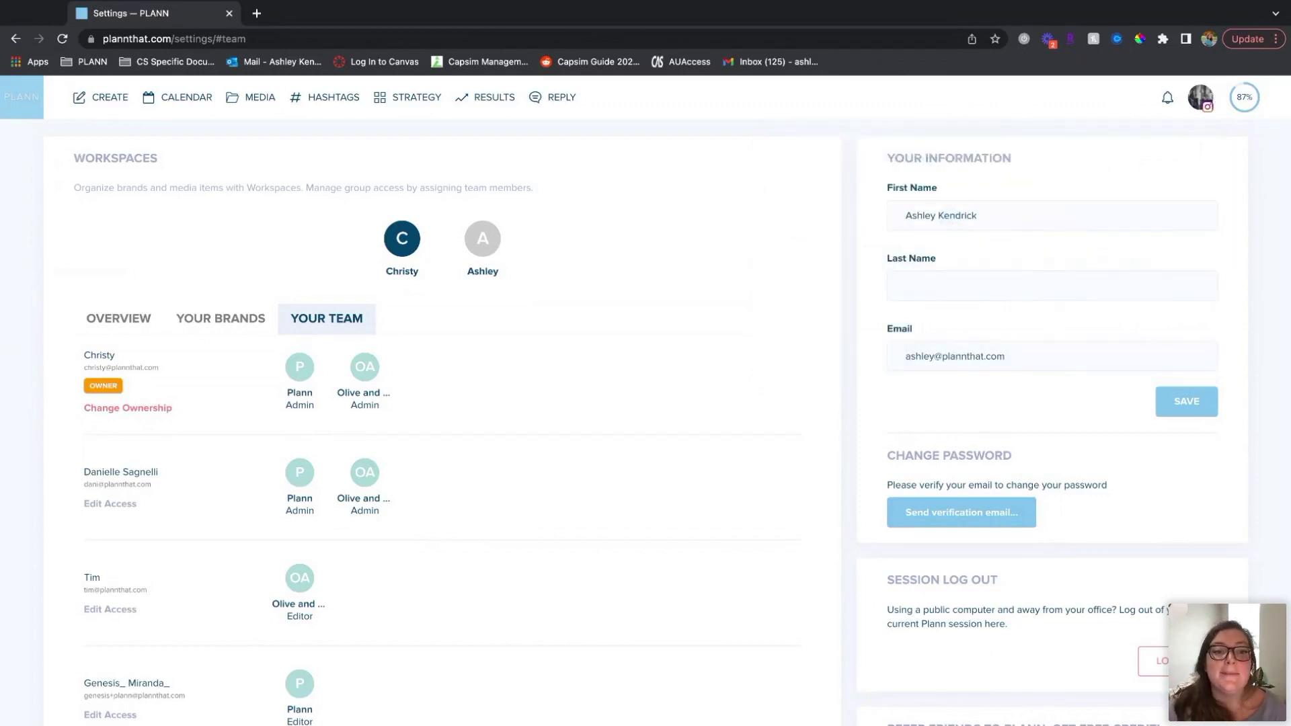
Step: Open the Instagram post of legs splashing in the sea for editing and view the Social Starters captions
{"action": "left_click", "coordinate": [106, 102]}
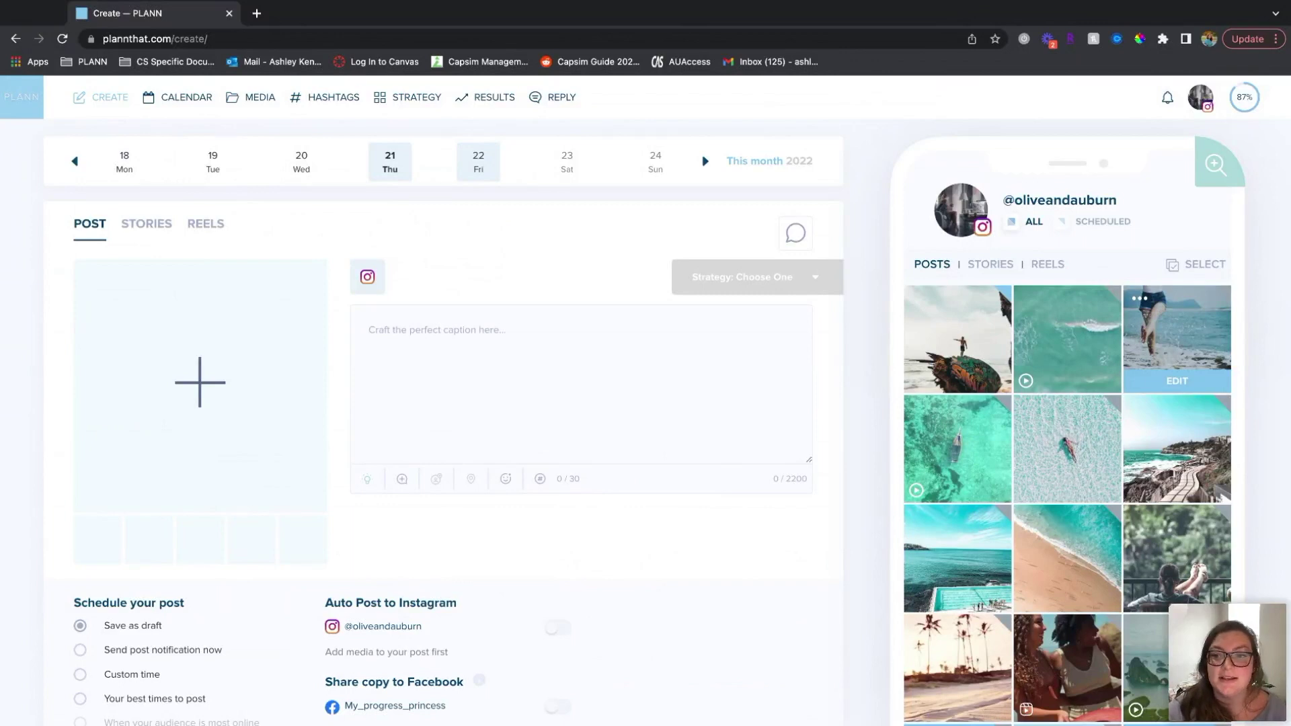
{"action": "left_click", "coordinate": [1176, 381]}
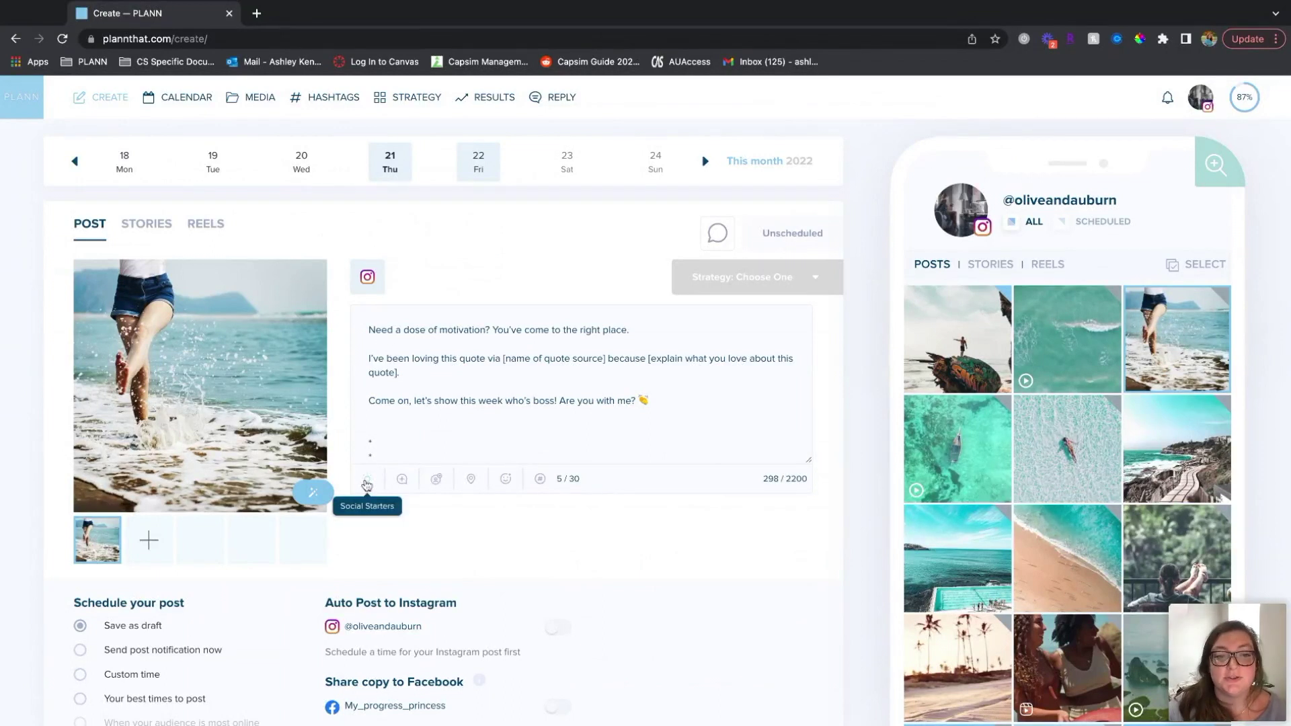
{"action": "left_click", "coordinate": [366, 480]}
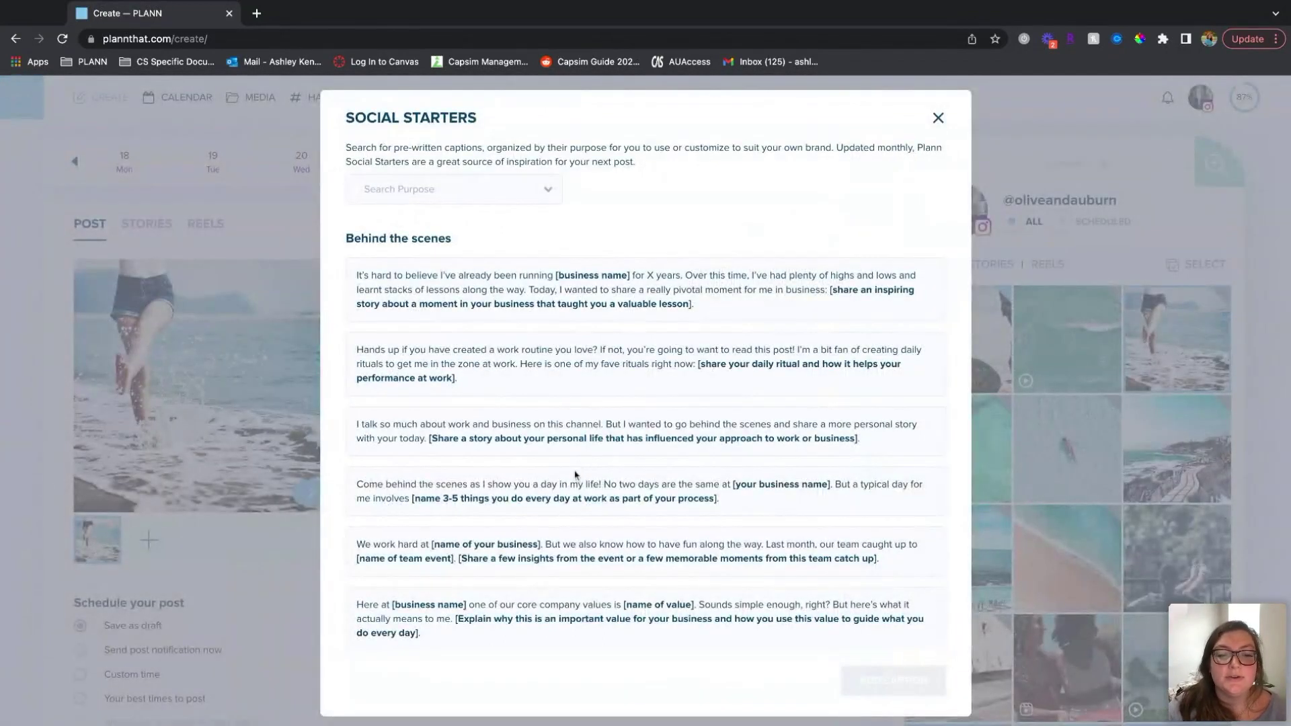
{"action": "left_click", "coordinate": [938, 118]}
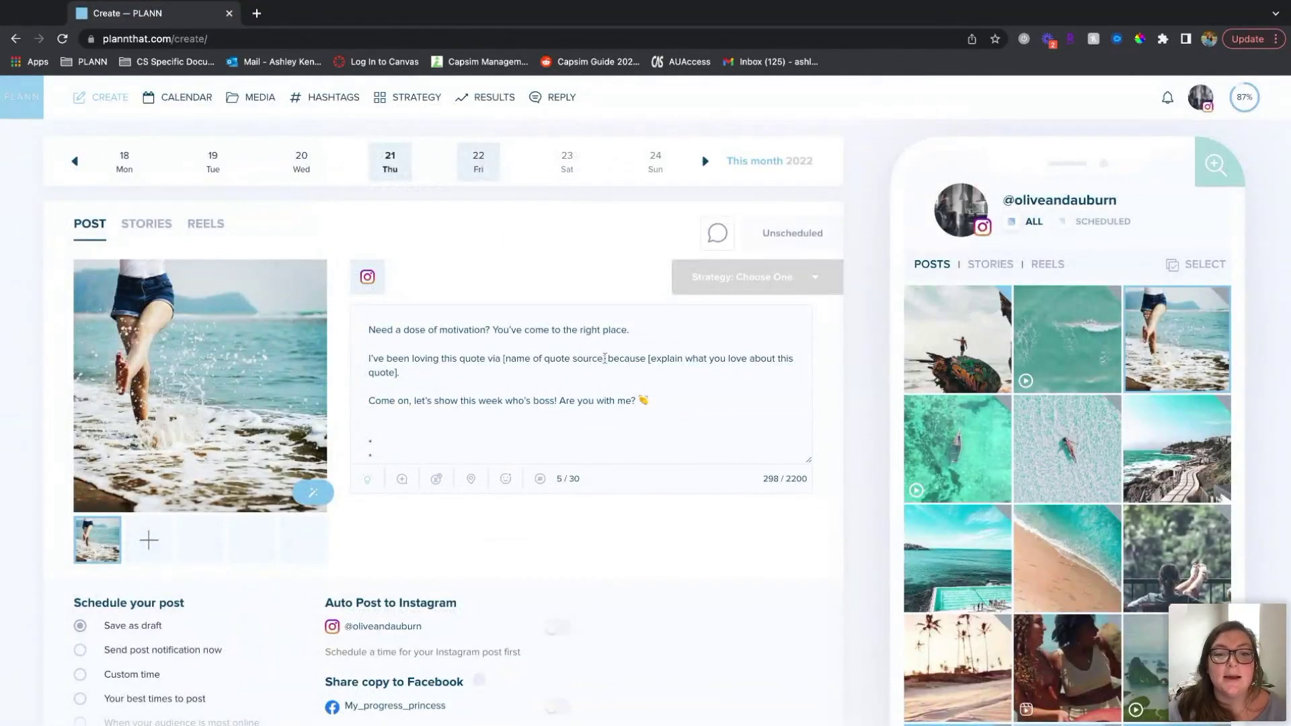
Step: Highlight the "[name of quote source]" placeholder in the caption to review it, then clear the selection
{"action": "left_click", "coordinate": [605, 358]}
{"action": "key", "text": "ctrl+shift+Left"}
{"action": "key", "text": "ctrl+shift+Left"}
{"action": "key", "text": "ctrl+shift+Left"}
{"action": "key", "text": "ctrl+shift+Left"}
{"action": "key", "text": "ctrl+shift+Left"}
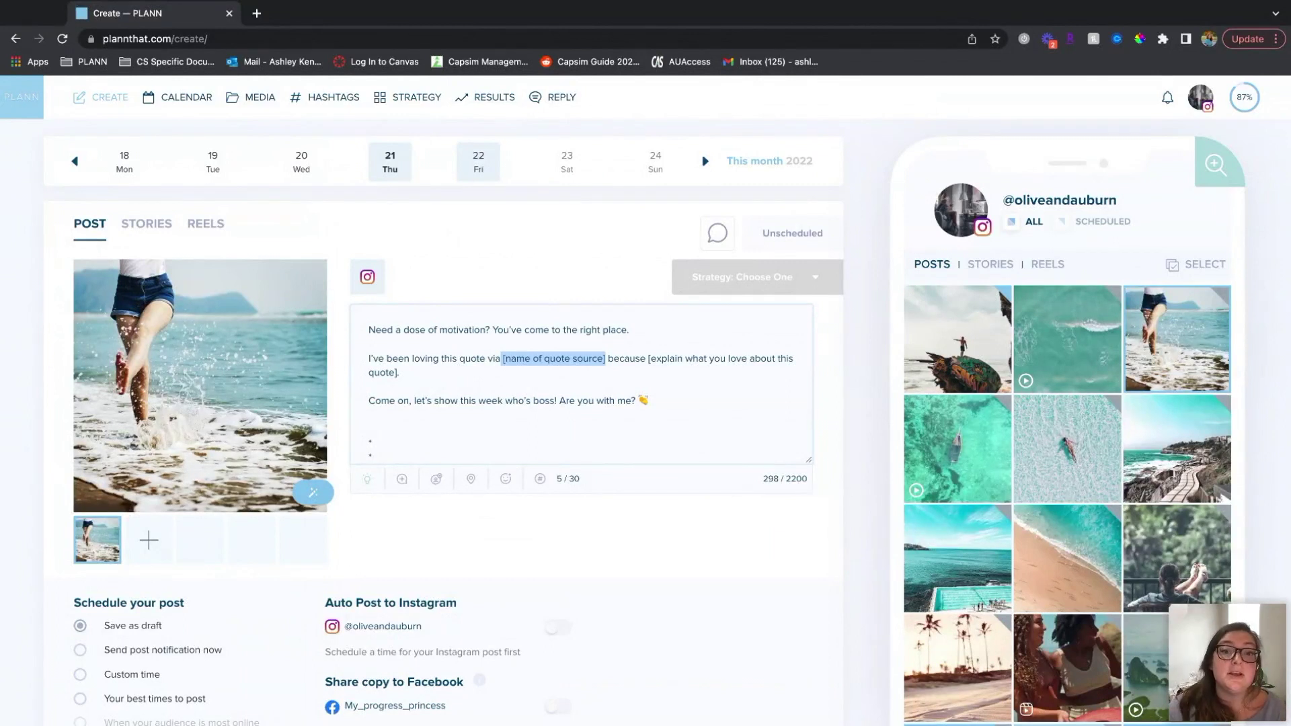
{"action": "left_click", "coordinate": [369, 386]}
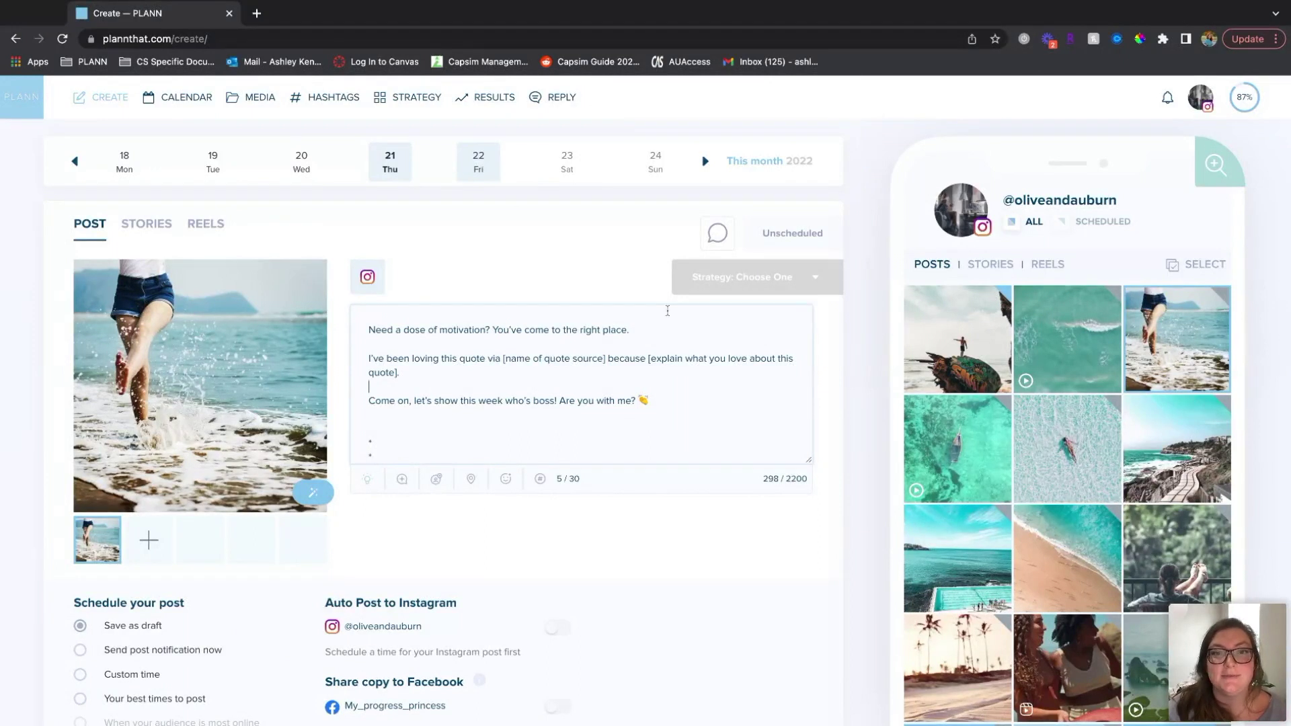
Step: Post a comment greeting the teammate by name with "let's take a look at finalizing this caption!" and close the comments
{"action": "left_click", "coordinate": [721, 242]}
{"action": "left_click", "coordinate": [940, 231]}
{"action": "type", "text": "Hey "}
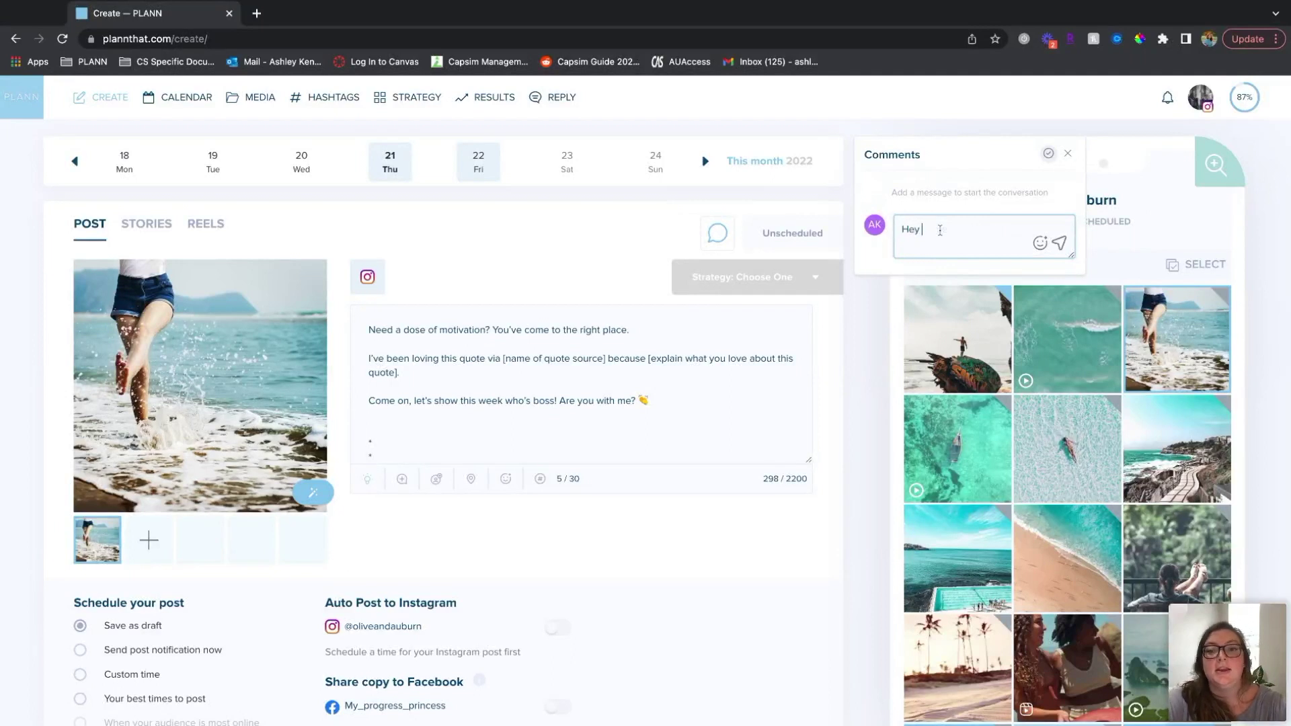
{"action": "type", "text": "Rawan,"}
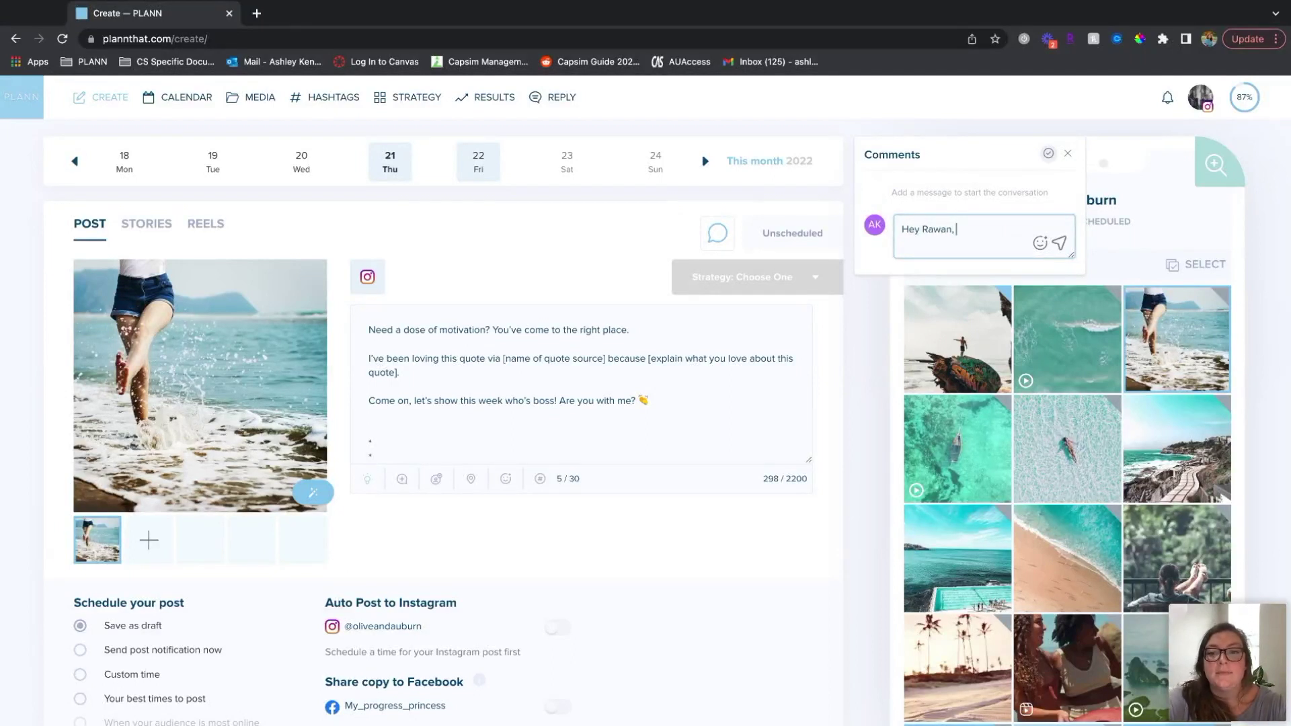
{"action": "type", "text": " let's take a l"}
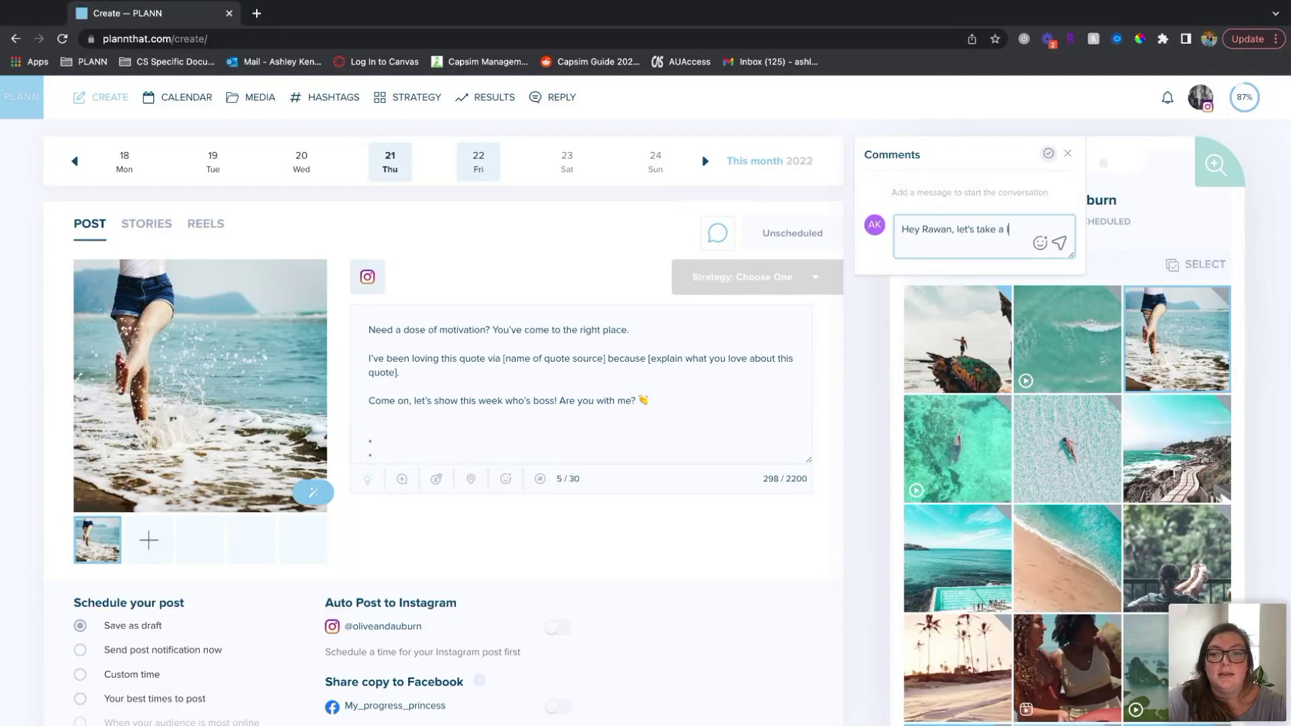
{"action": "type", "text": "ook at finalizing "}
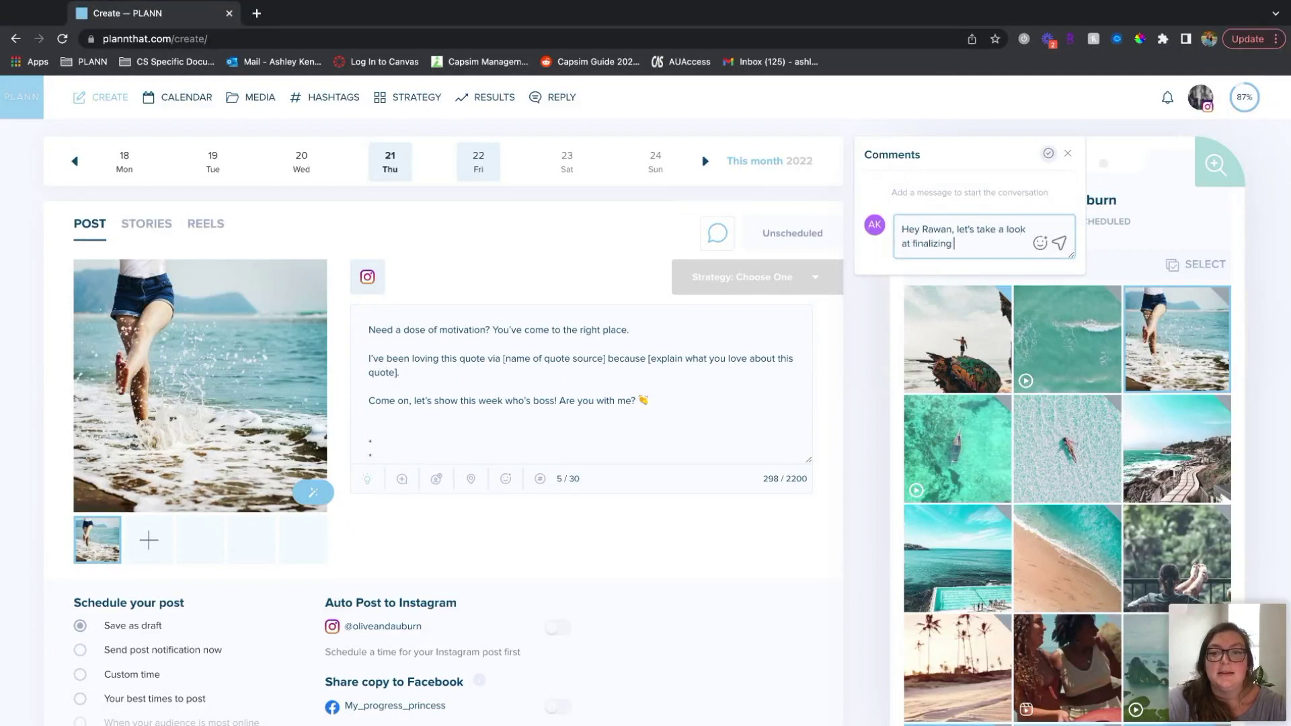
{"action": "type", "text": "this caption!"}
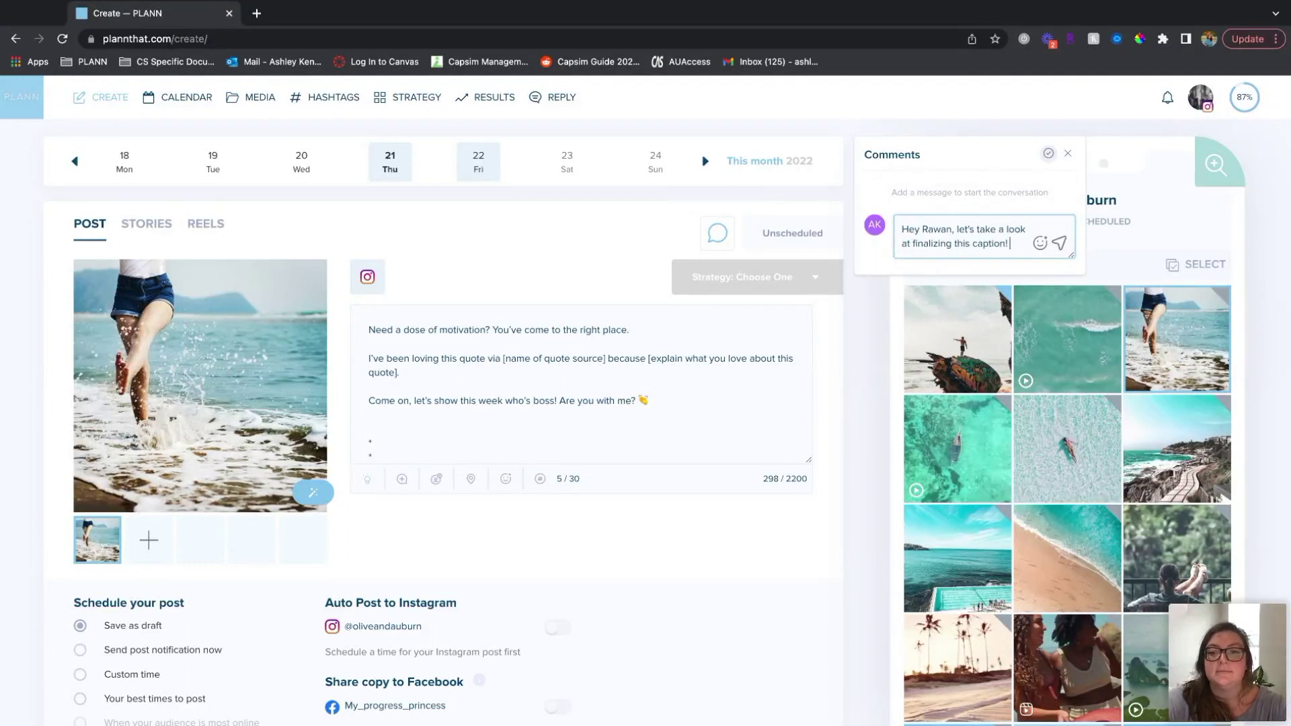
{"action": "left_click", "coordinate": [1061, 244]}
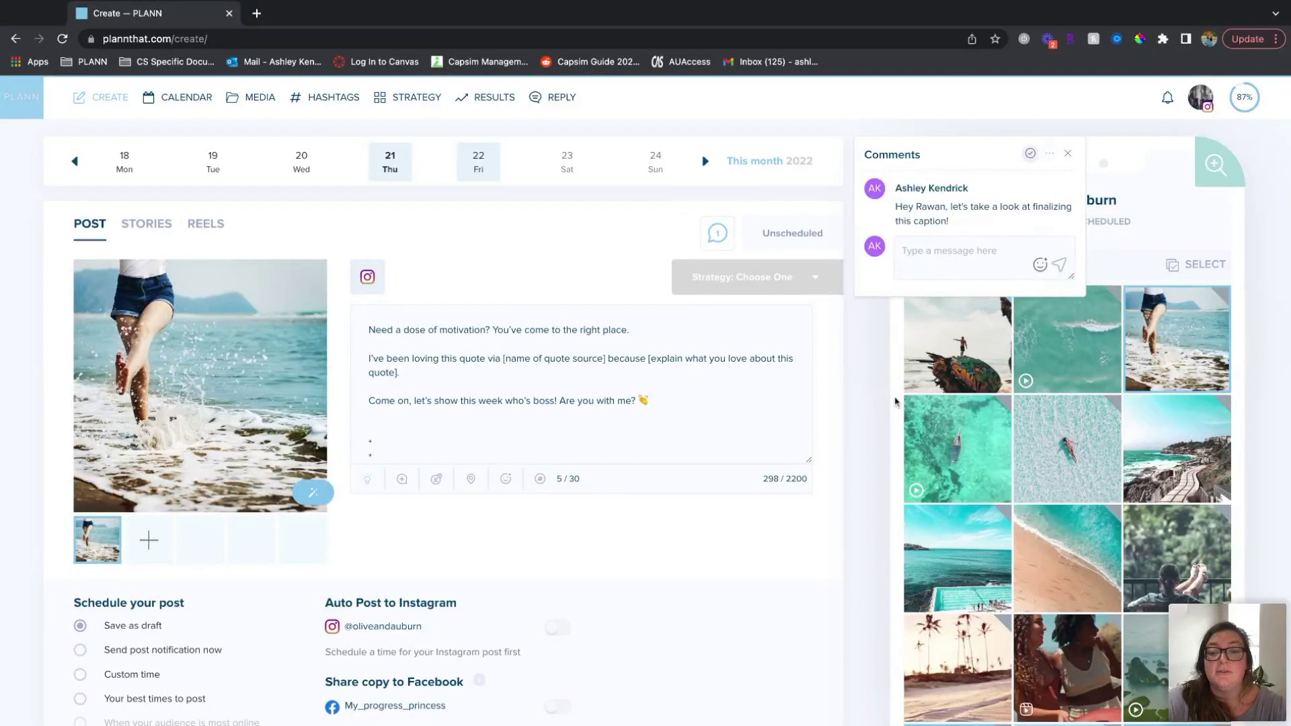
{"action": "left_click", "coordinate": [844, 398]}
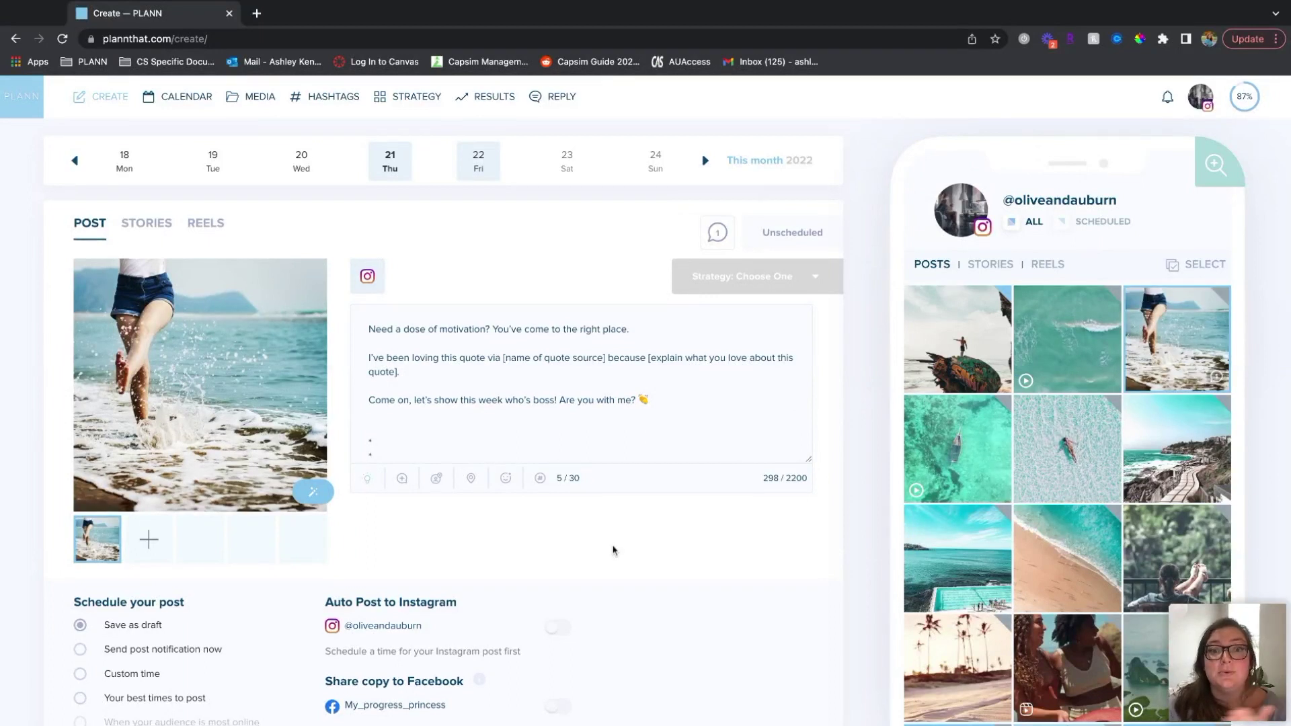
Step: Open the green ocean video post beside it and comment "Hey team can someone please replace this video with the proper ratio?"
{"action": "scroll", "coordinate": [612, 549], "scroll_direction": "down", "scroll_amount": 2}
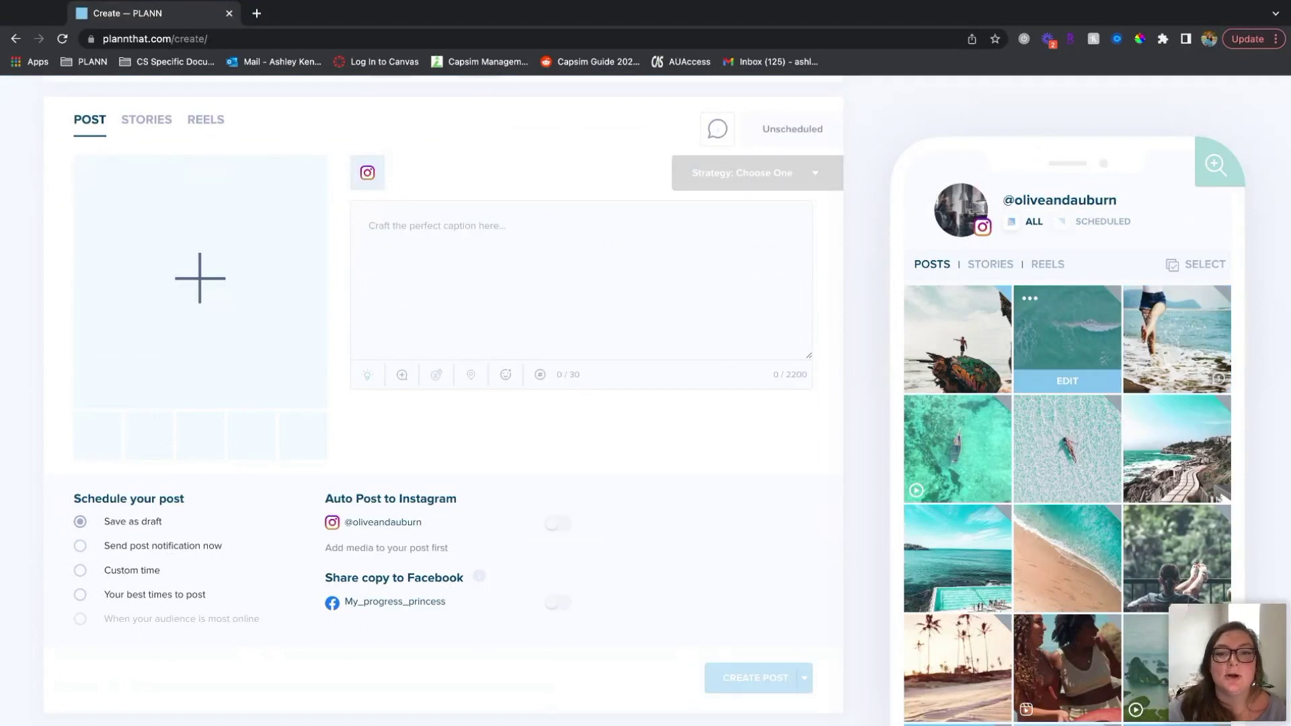
{"action": "left_click", "coordinate": [1069, 353]}
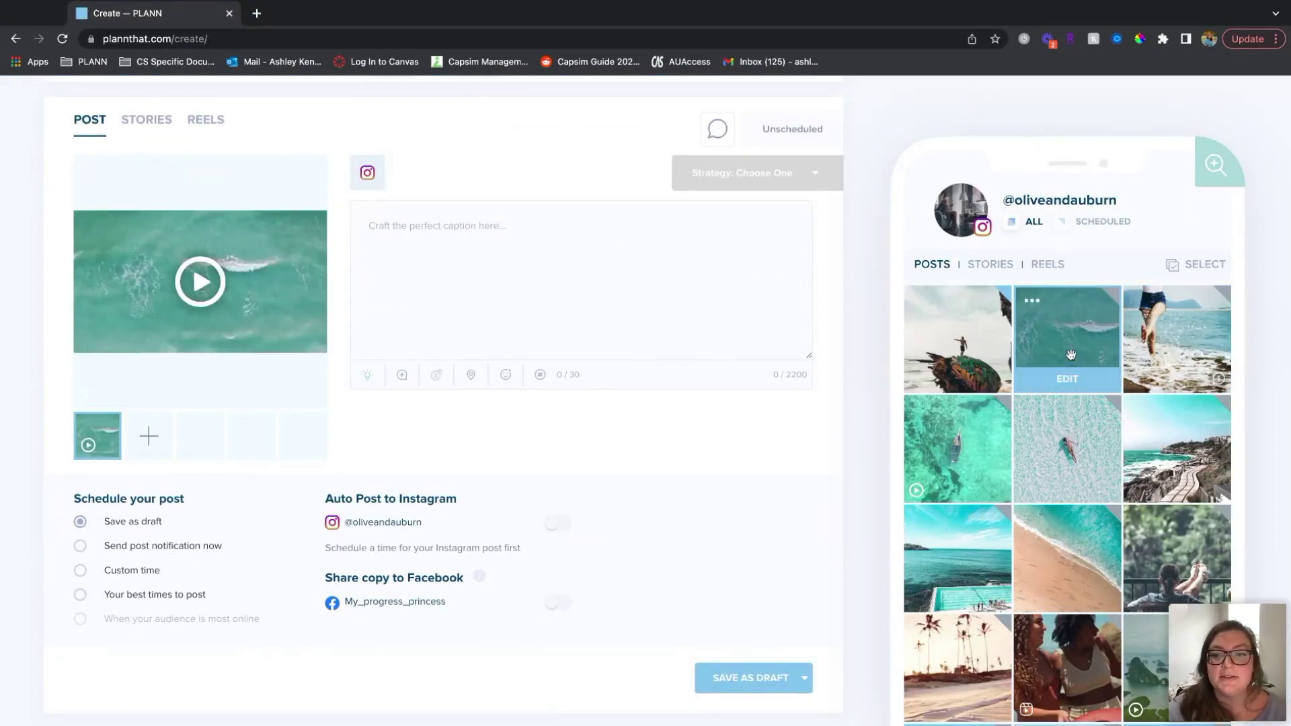
{"action": "scroll", "coordinate": [732, 452], "scroll_direction": "up", "scroll_amount": 2}
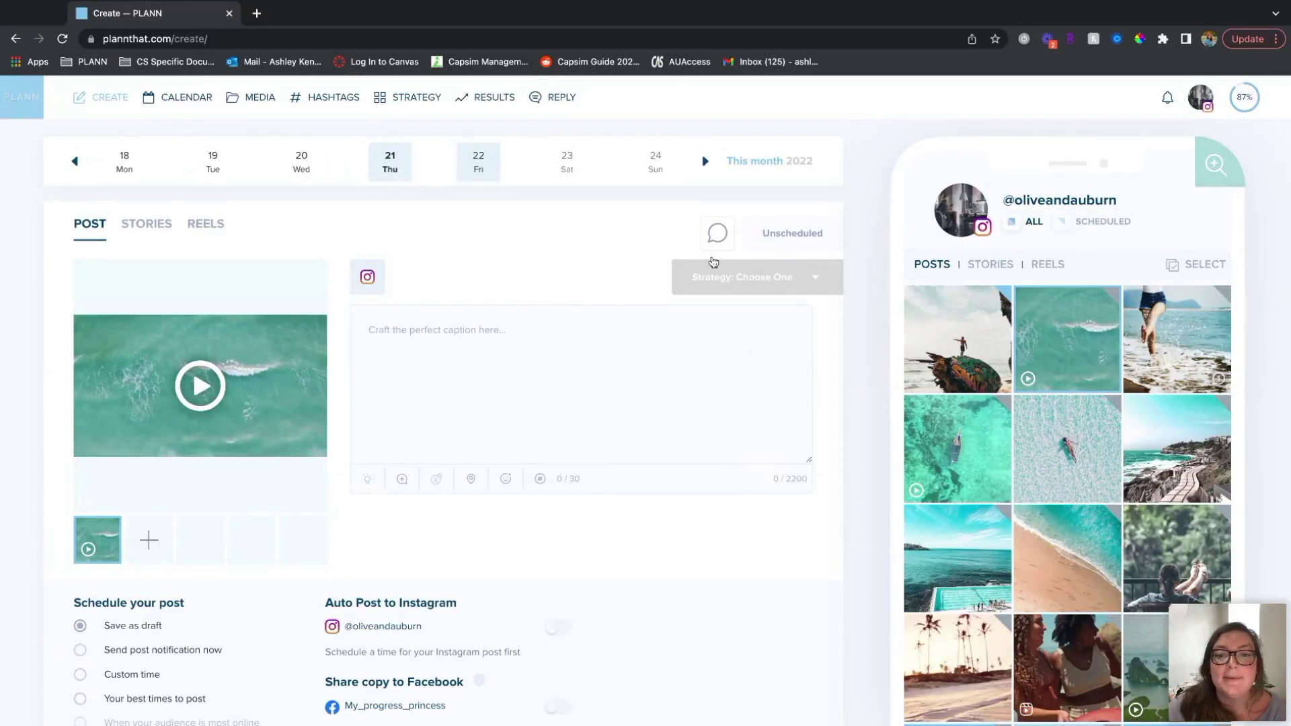
{"action": "left_click", "coordinate": [716, 235]}
{"action": "left_click", "coordinate": [914, 226]}
{"action": "type", "text": "Hey team can someone please ree"}
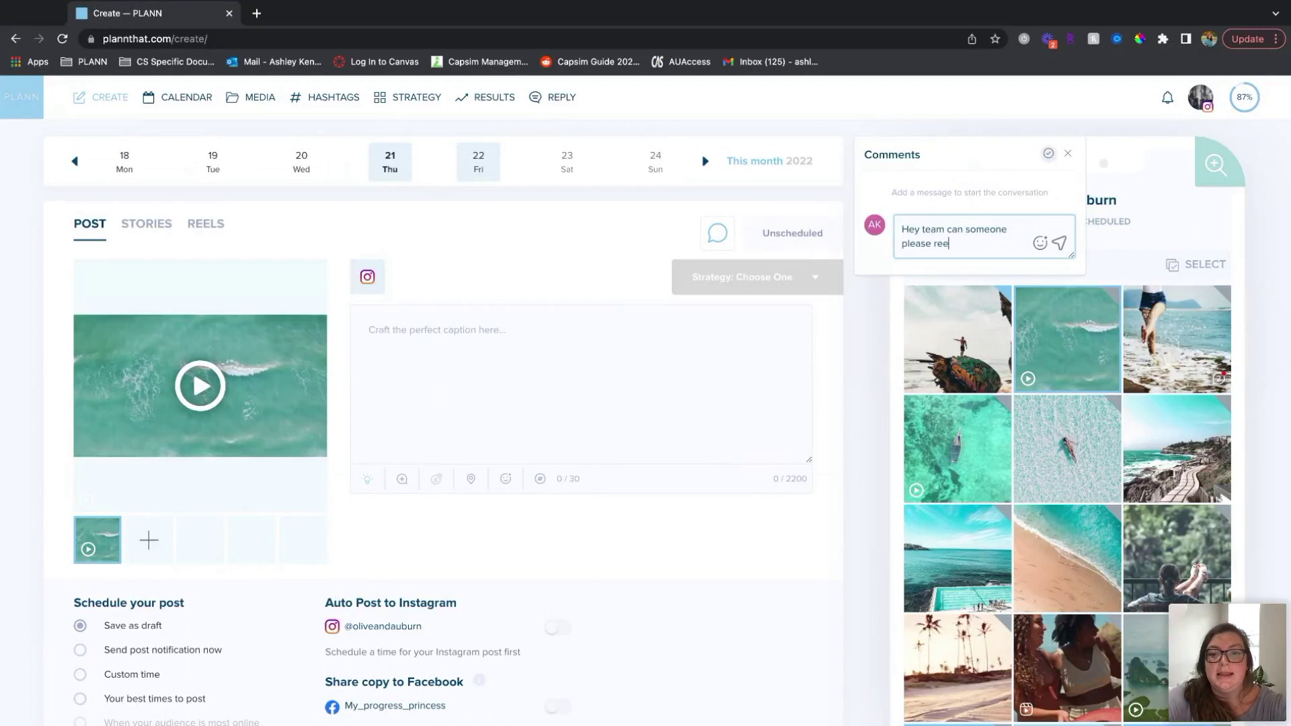
{"action": "type", "text": "lace this video with"}
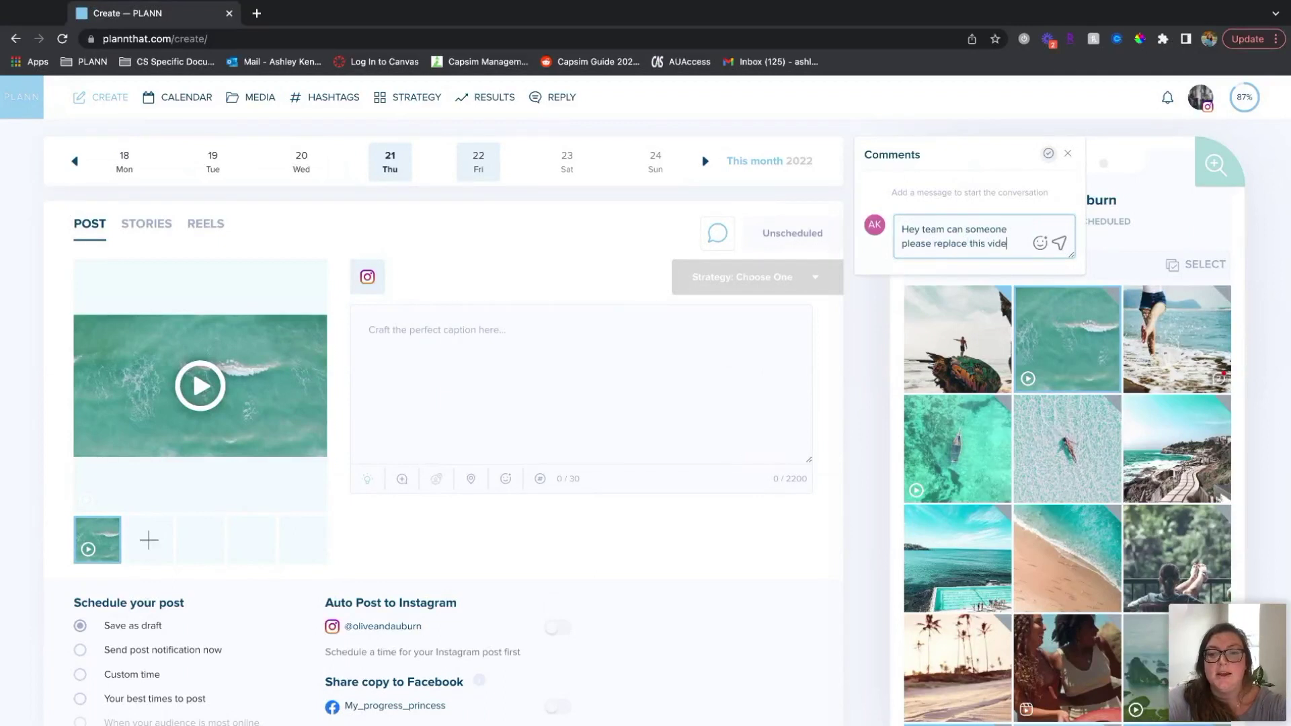
{"action": "type", "text": " the proper ratio?"}
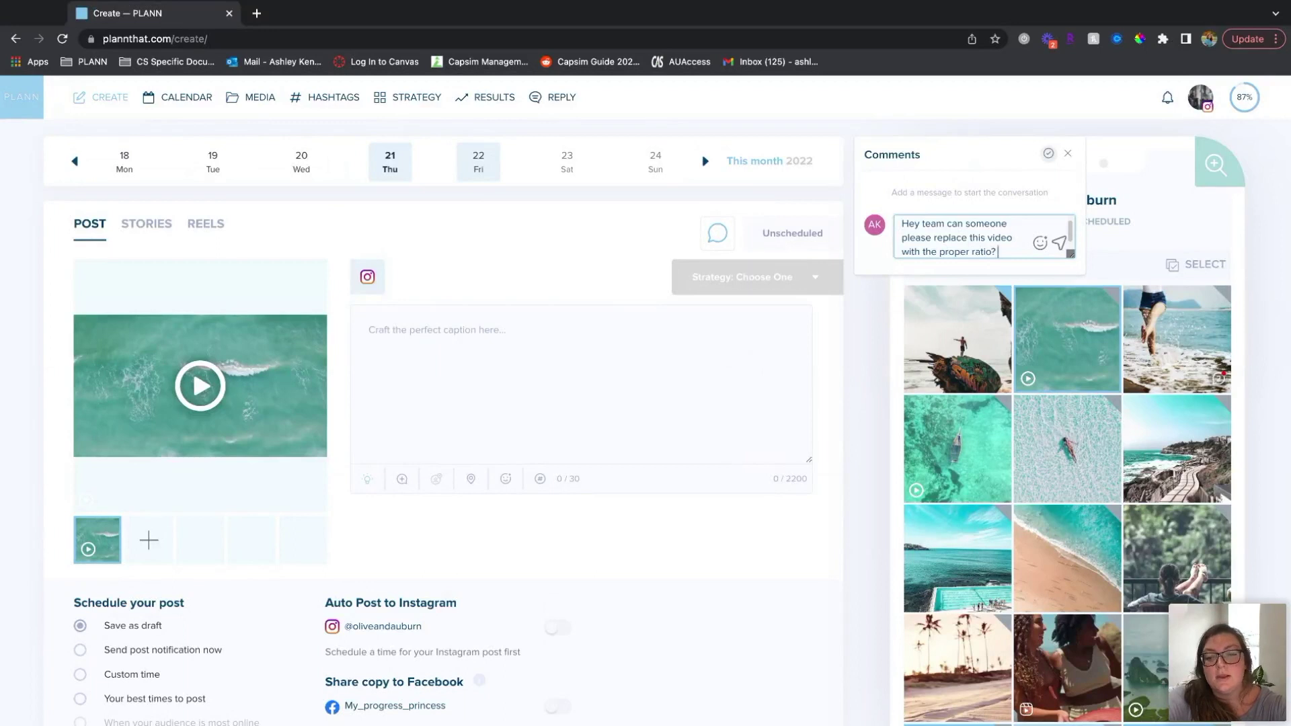
{"action": "key", "text": "Return"}
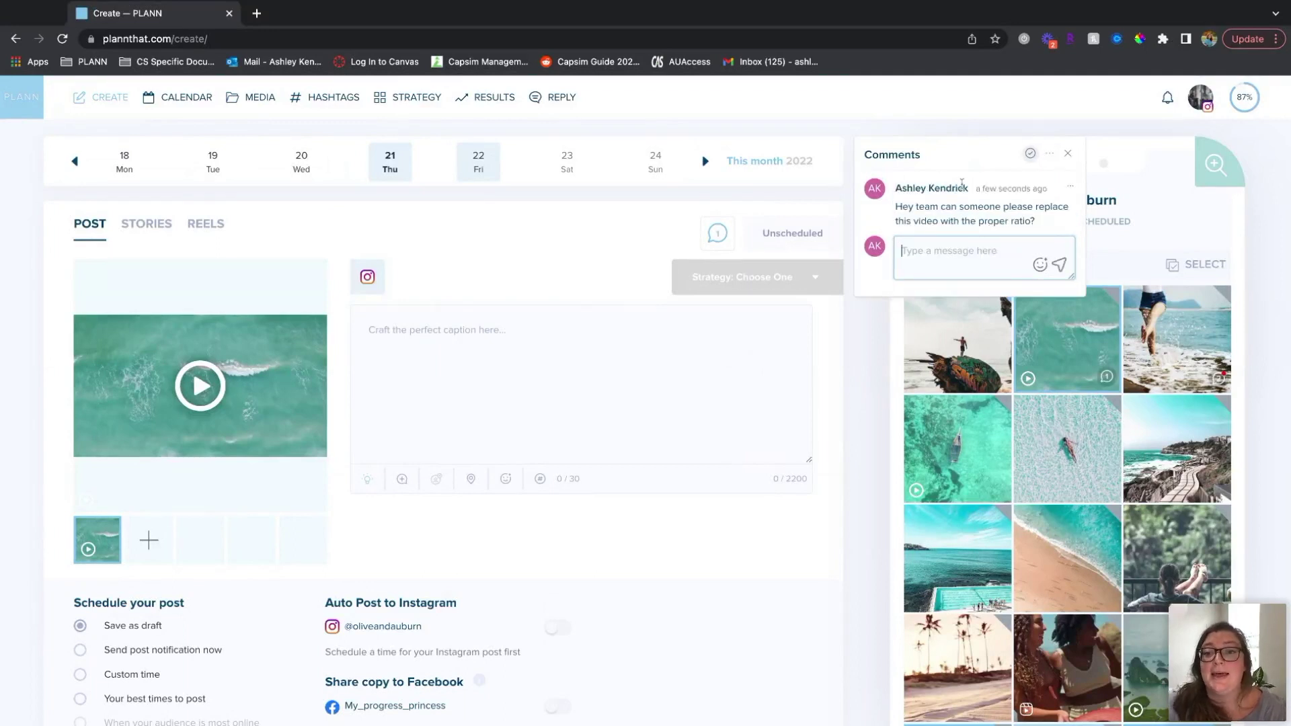
{"action": "left_click", "coordinate": [818, 374]}
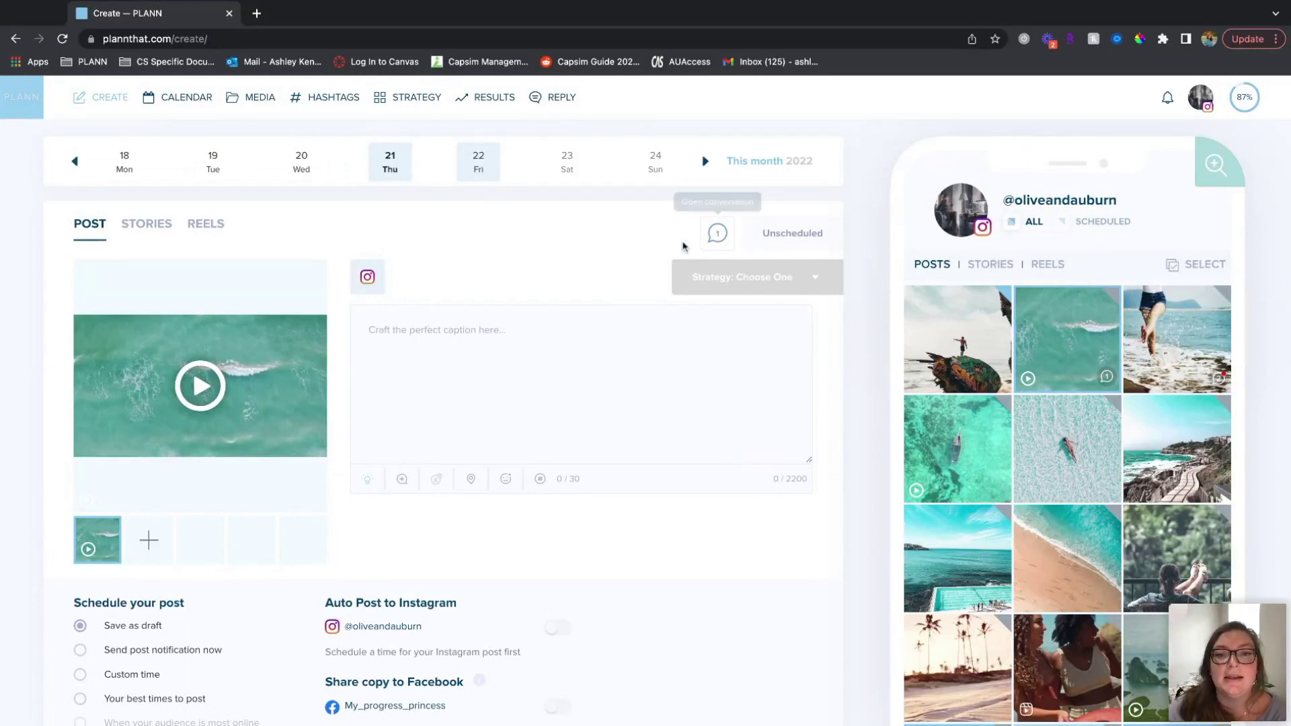
Step: Reopen the post of legs splashing in the sea, read the teammate's reply in its comments, and close the comments
{"action": "scroll", "coordinate": [728, 472], "scroll_direction": "down", "scroll_amount": 2}
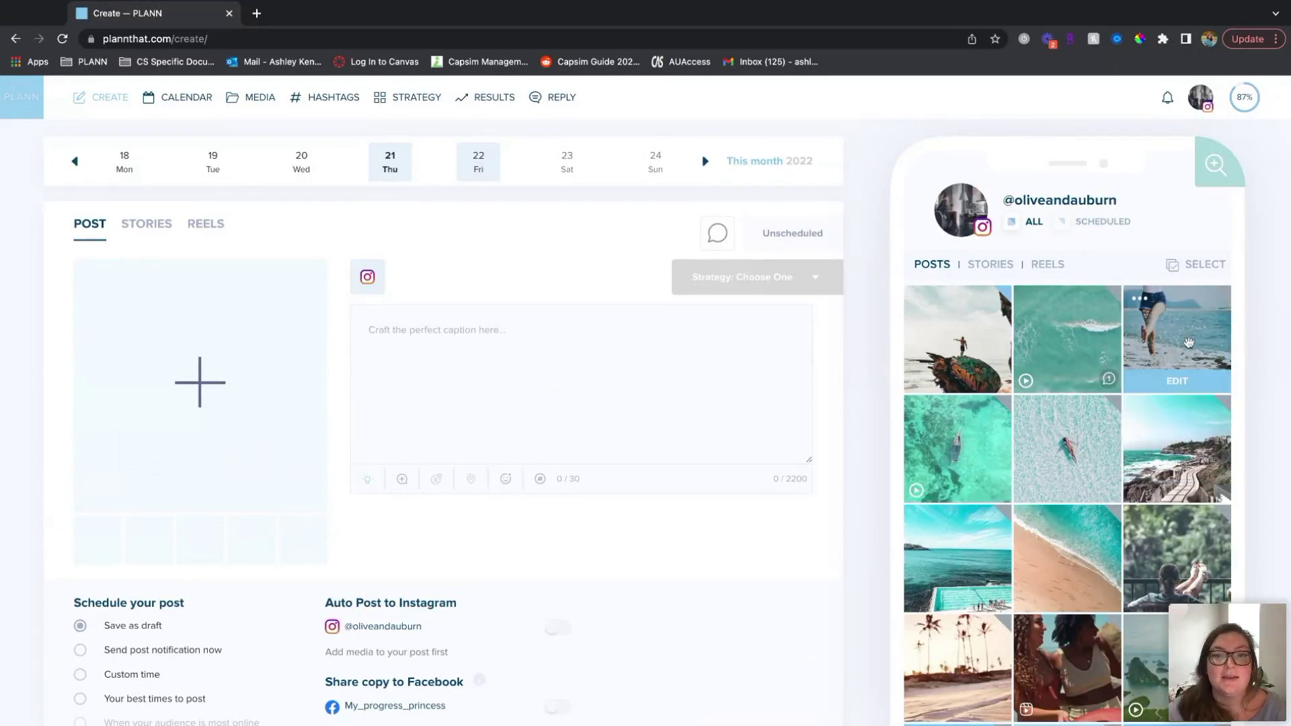
{"action": "mouse_move", "coordinate": [923, 498]}
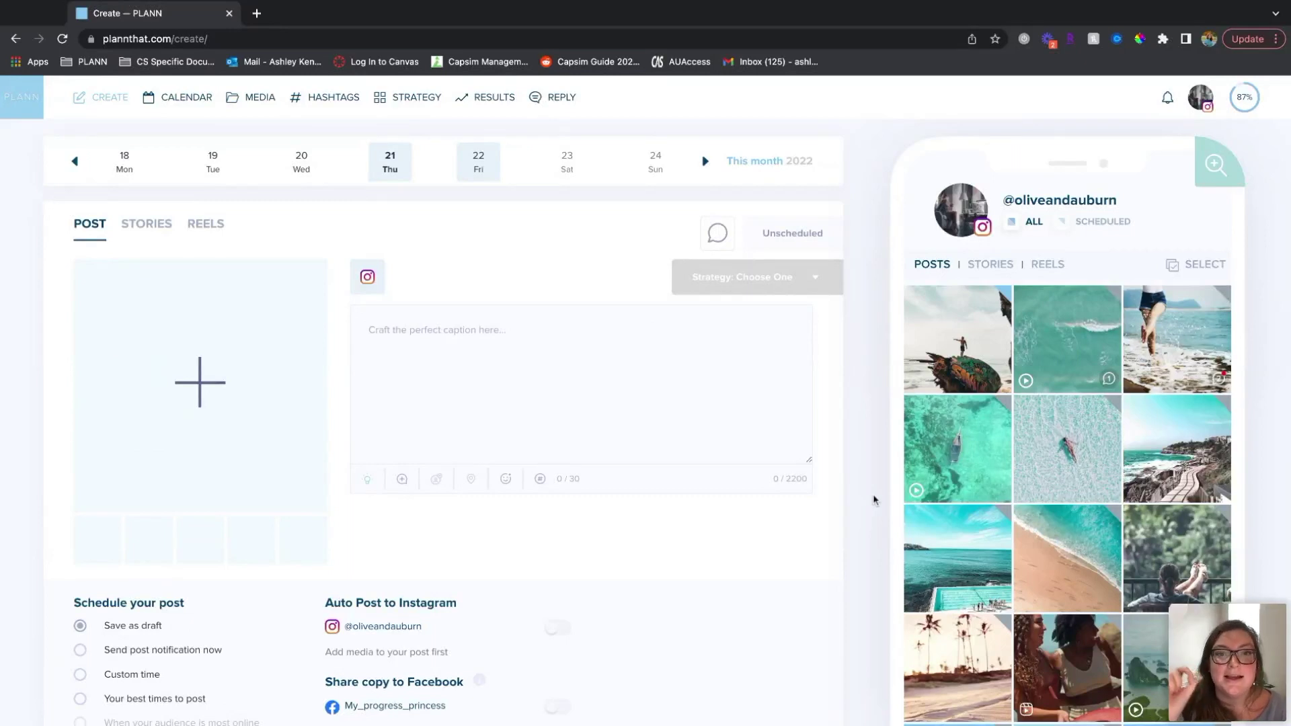
{"action": "mouse_move", "coordinate": [1227, 386]}
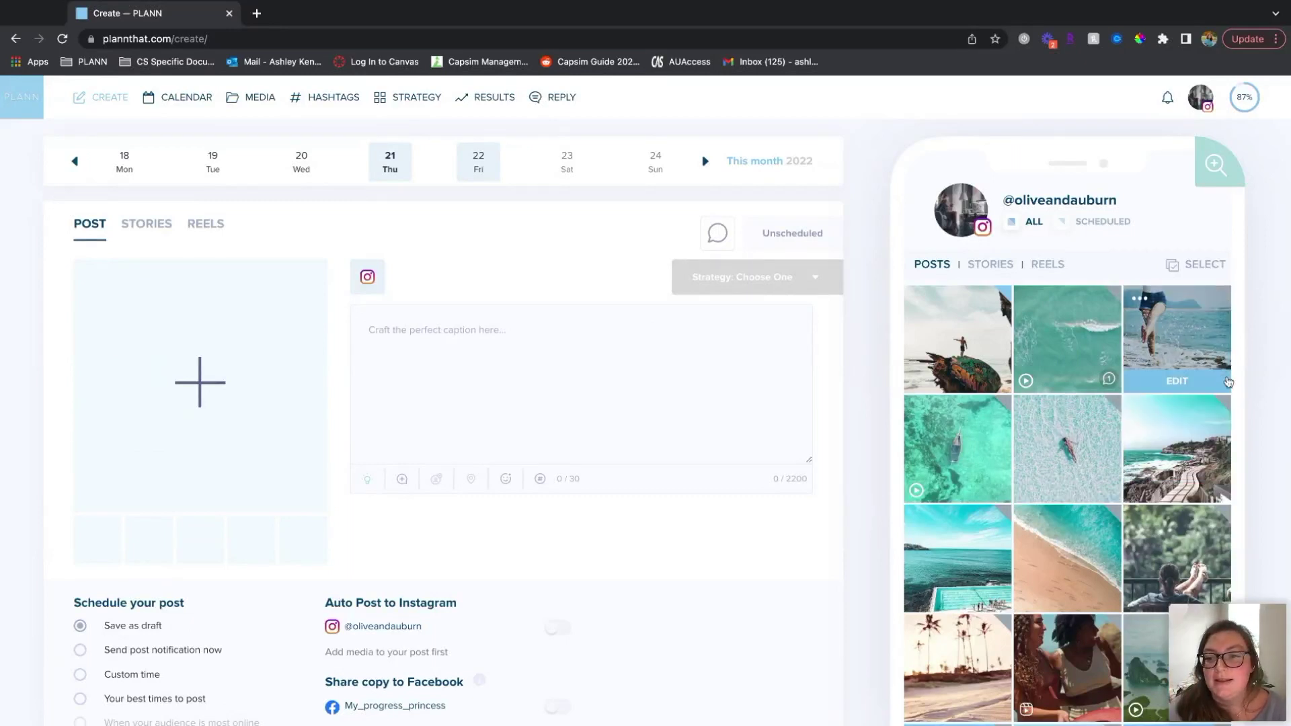
{"action": "left_click", "coordinate": [1214, 363]}
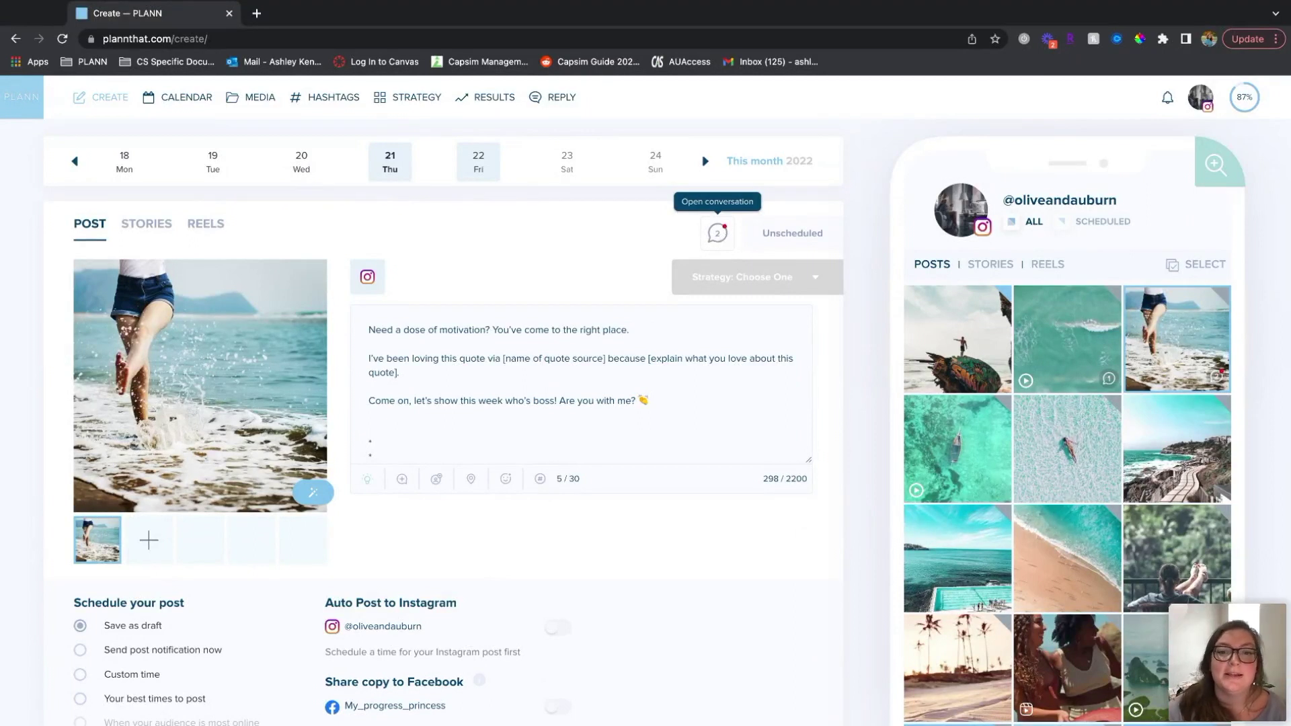
{"action": "left_click", "coordinate": [717, 234]}
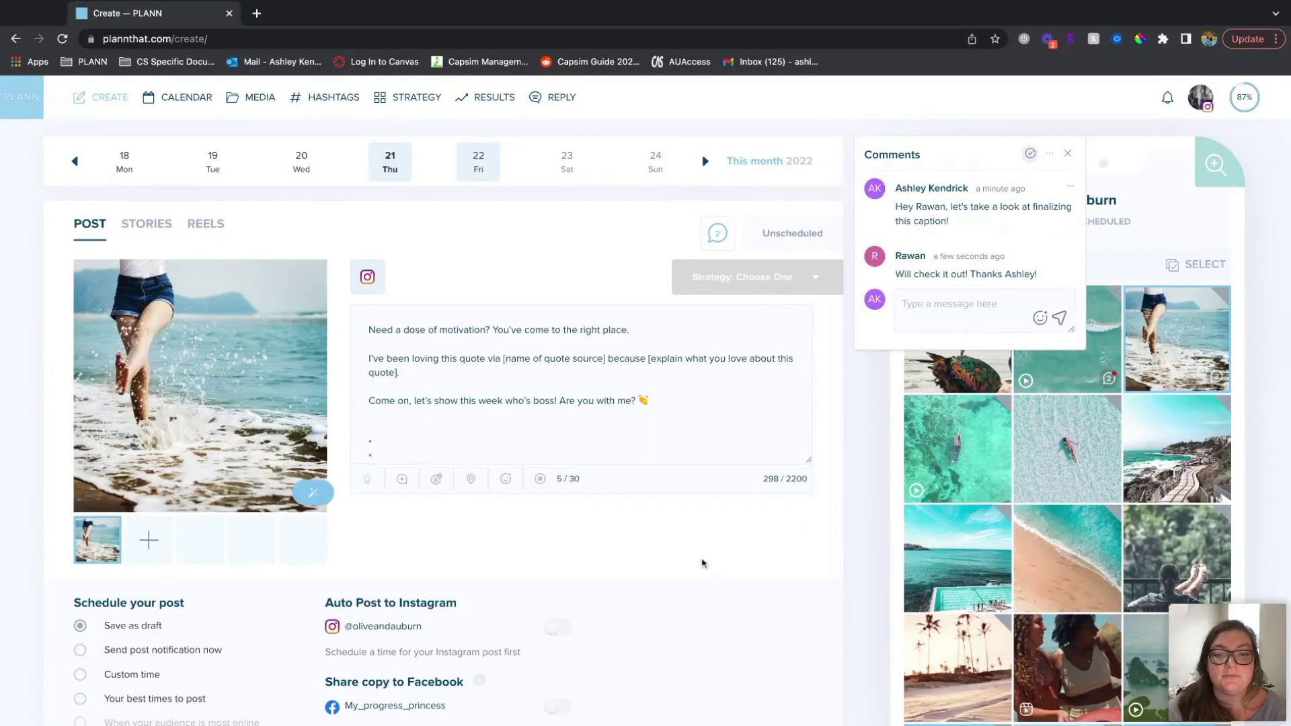
{"action": "left_click", "coordinate": [771, 553]}
{"action": "scroll", "coordinate": [771, 553], "scroll_direction": "down", "scroll_amount": 2}
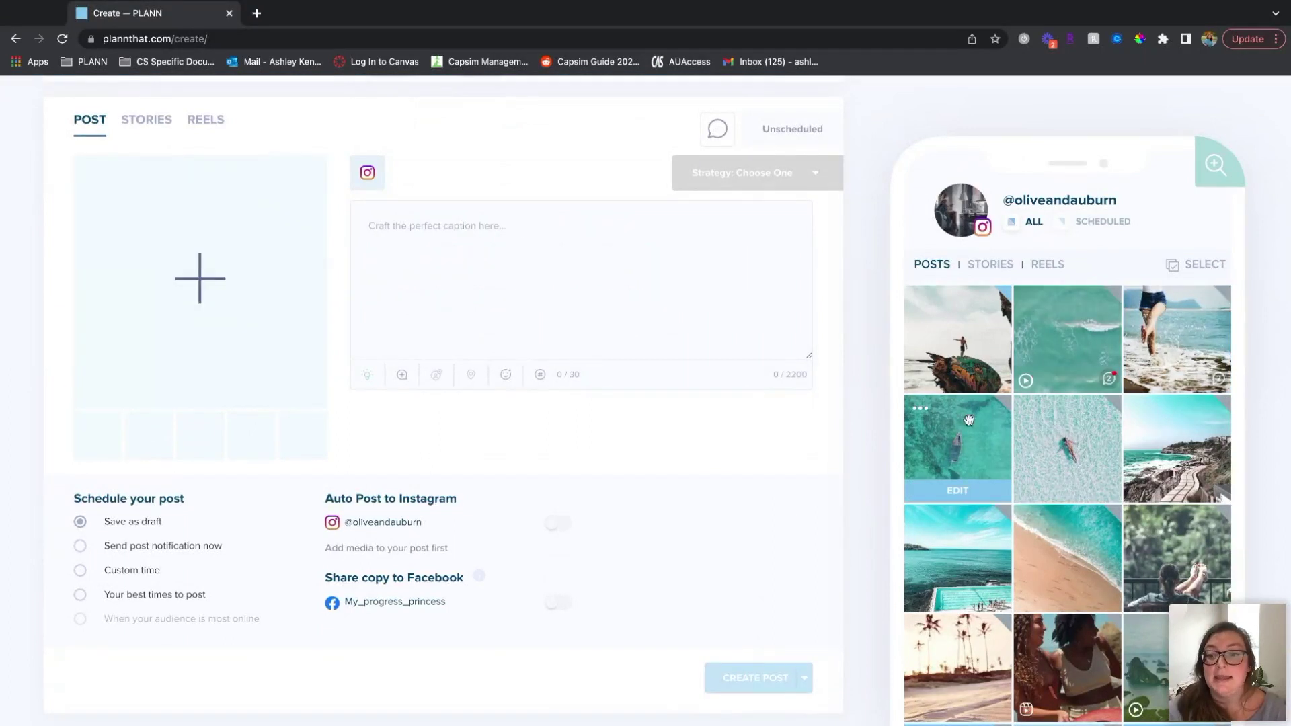
Step: Open the green ocean video post and read the teammate's reply in its comment thread
{"action": "left_click", "coordinate": [1067, 349]}
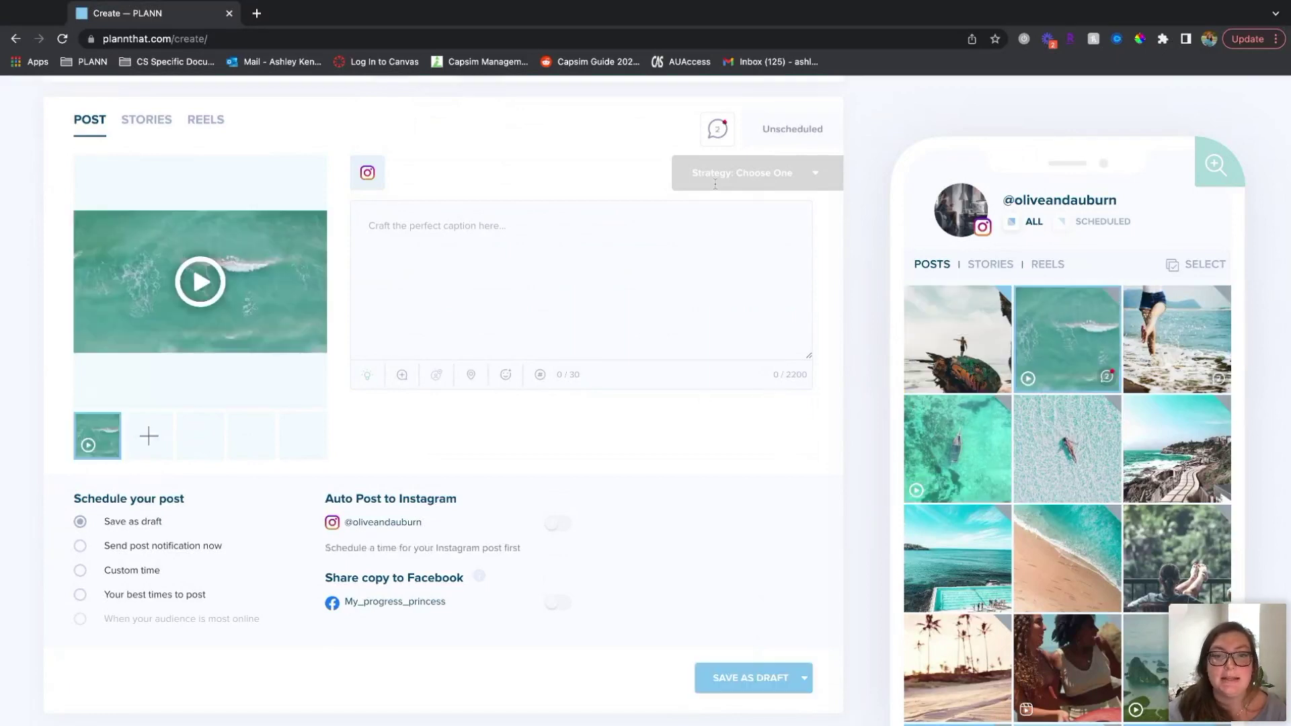
{"action": "left_click", "coordinate": [727, 129]}
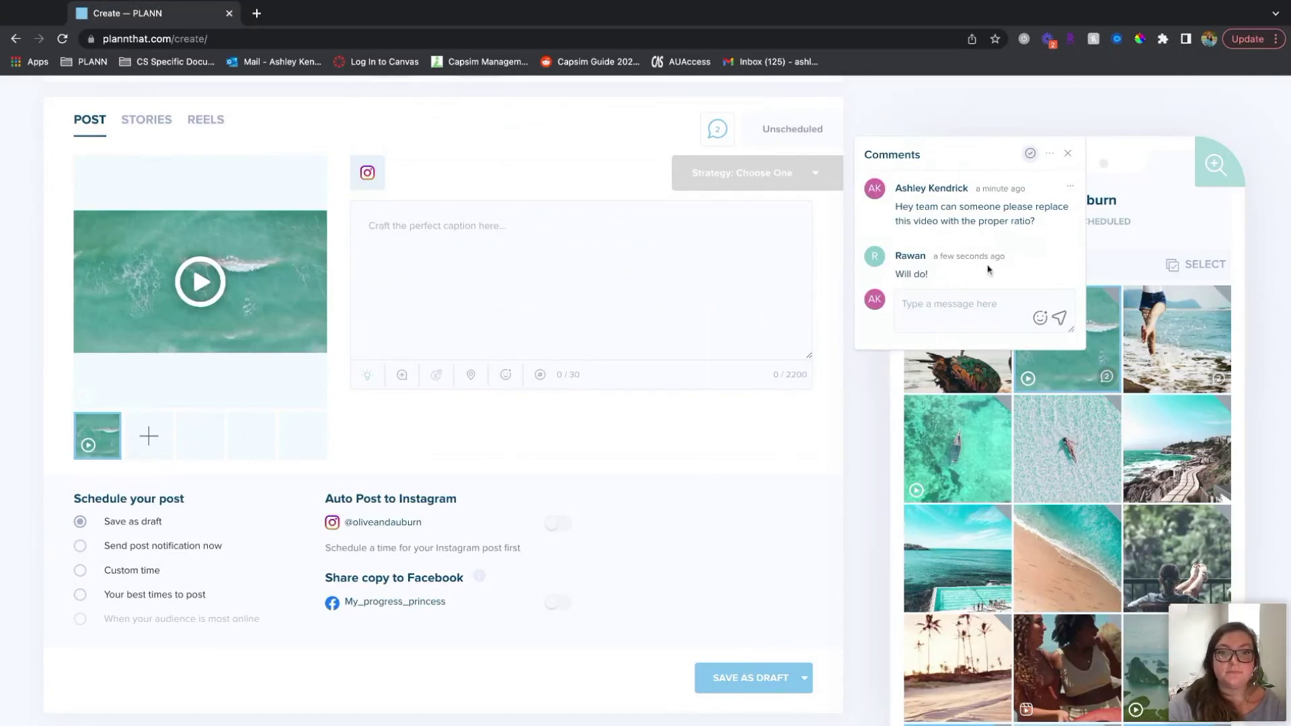
{"action": "scroll", "coordinate": [829, 283], "scroll_direction": "up", "scroll_amount": 2}
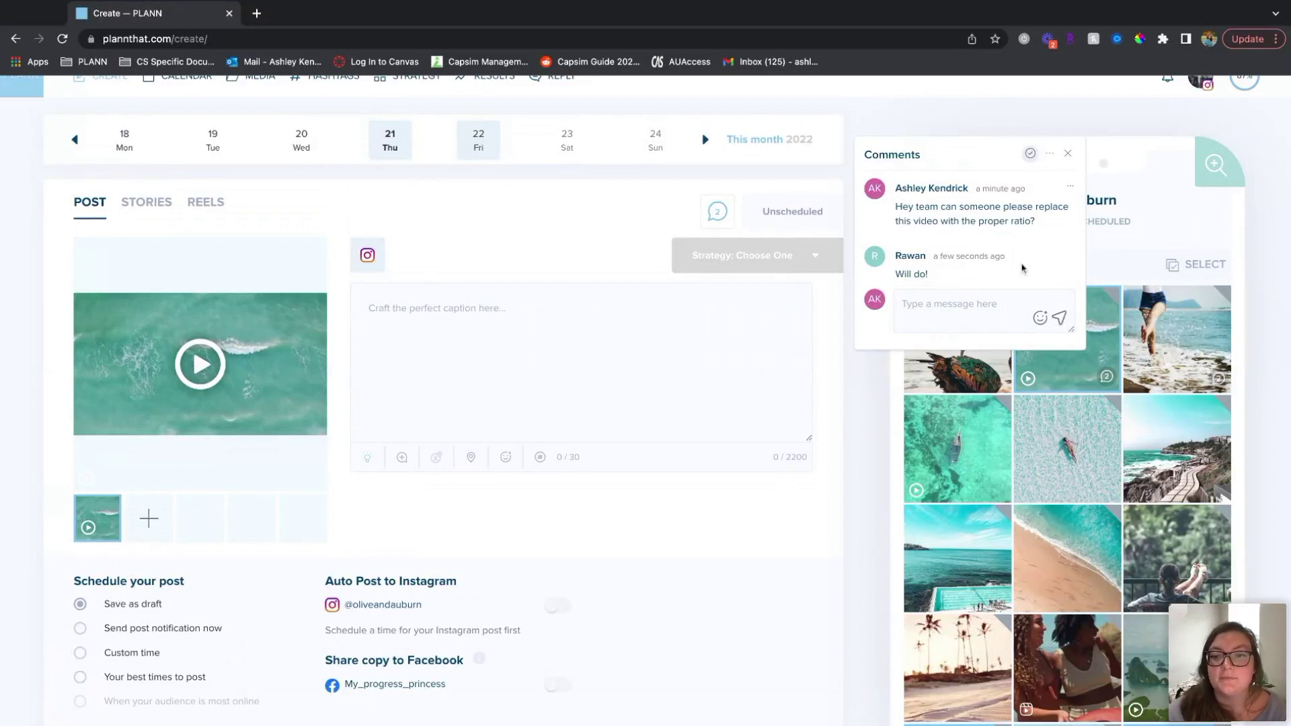
{"action": "scroll", "coordinate": [1015, 271], "scroll_direction": "up", "scroll_amount": 1}
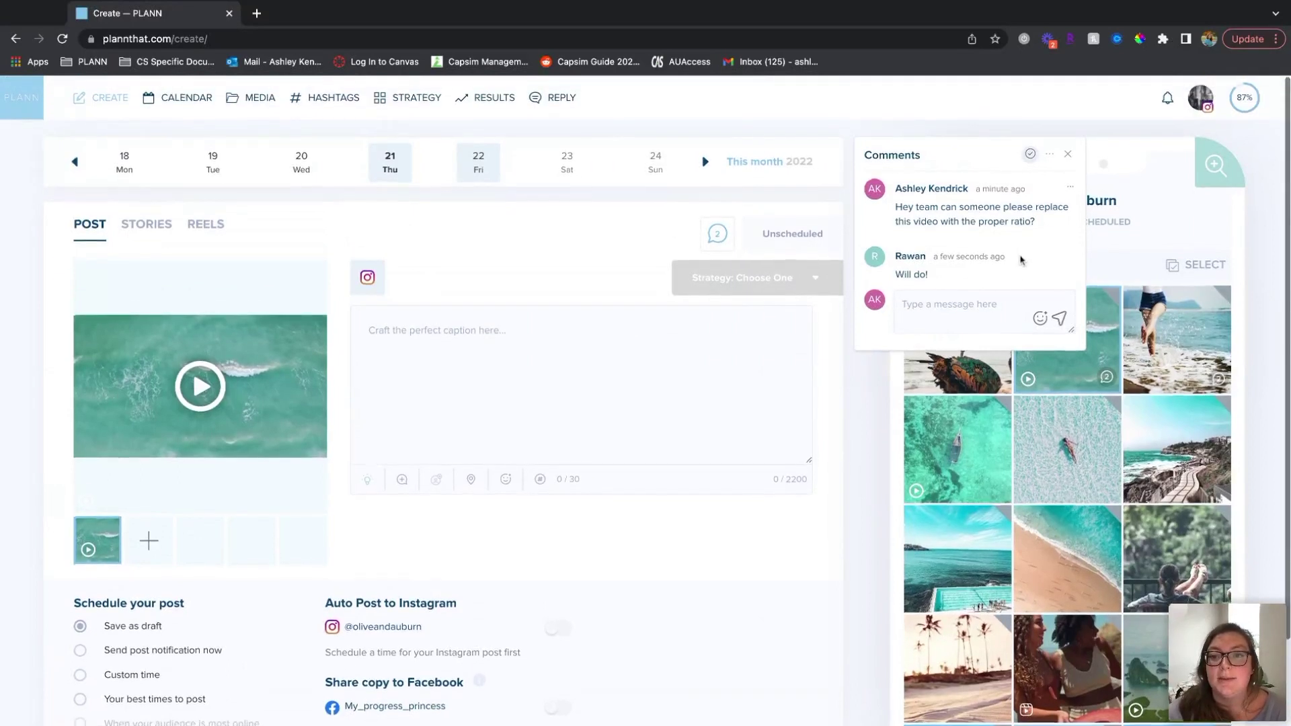
Step: Mark the video post's comment thread as unread, then close the comments and save the post as a draft
{"action": "left_click", "coordinate": [1050, 154]}
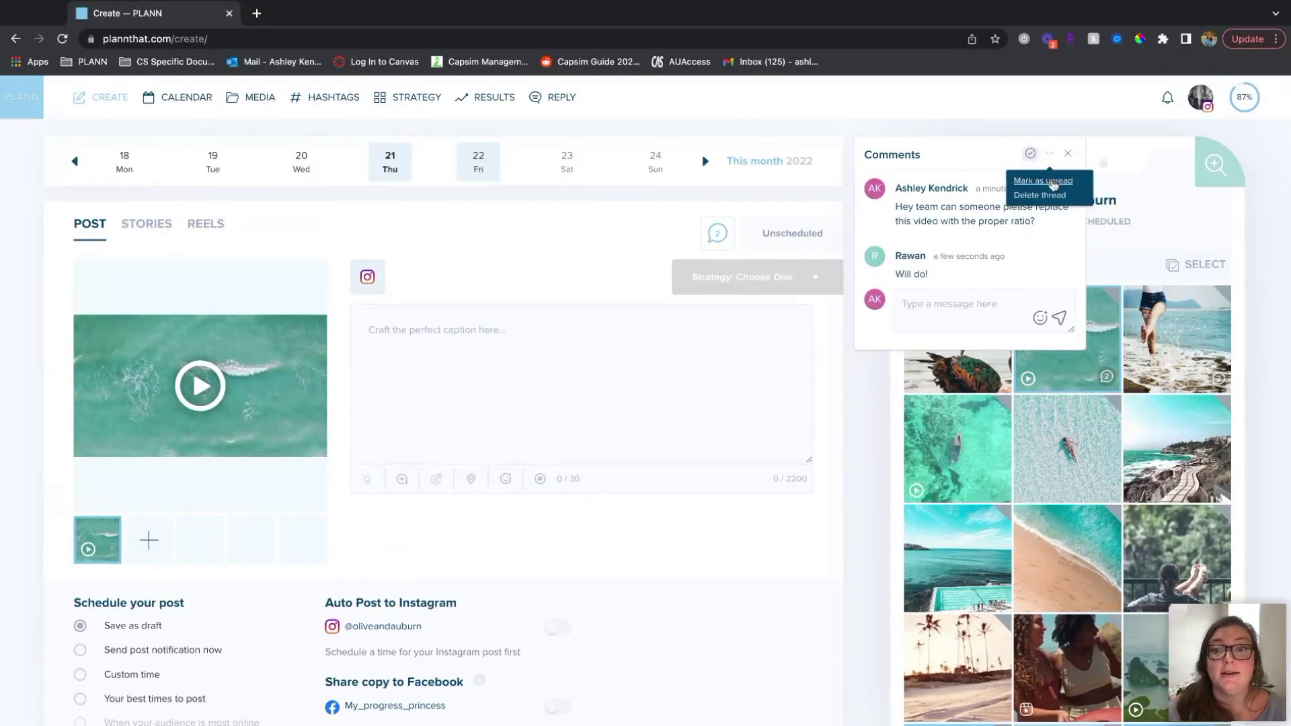
{"action": "left_click", "coordinate": [1053, 183]}
{"action": "left_click", "coordinate": [1049, 155]}
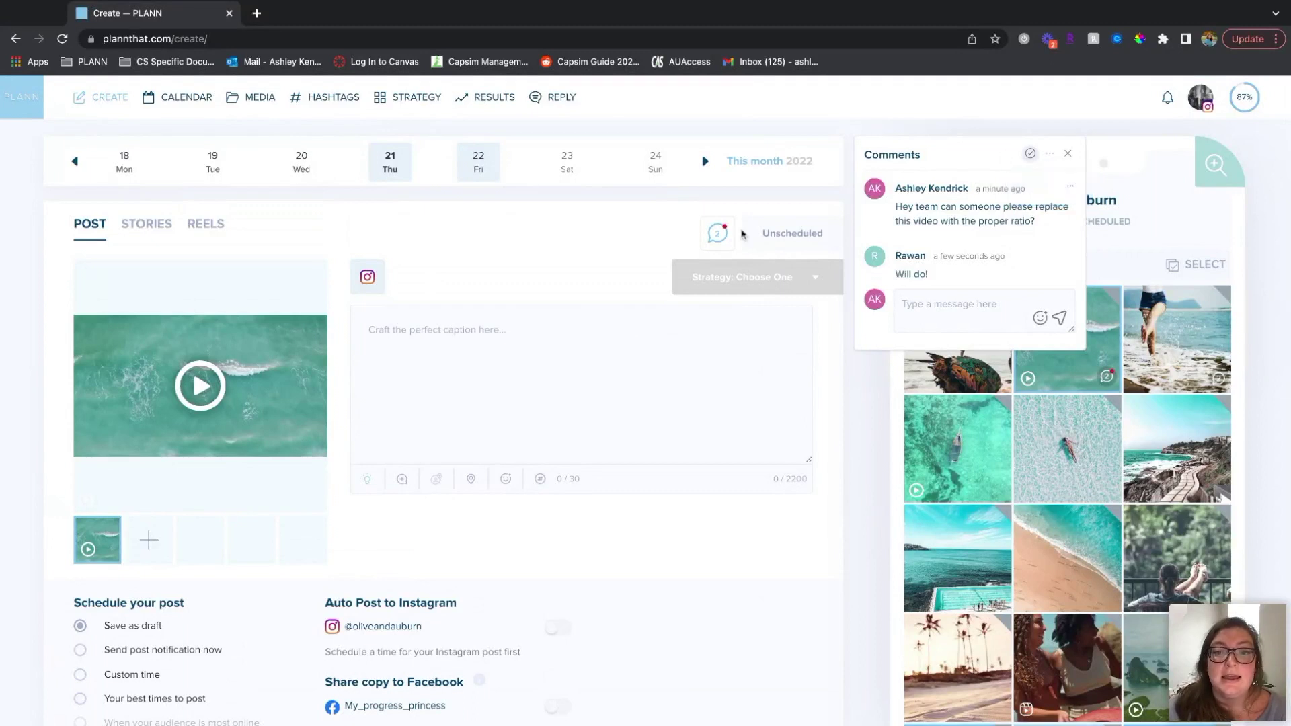
{"action": "left_click", "coordinate": [744, 354]}
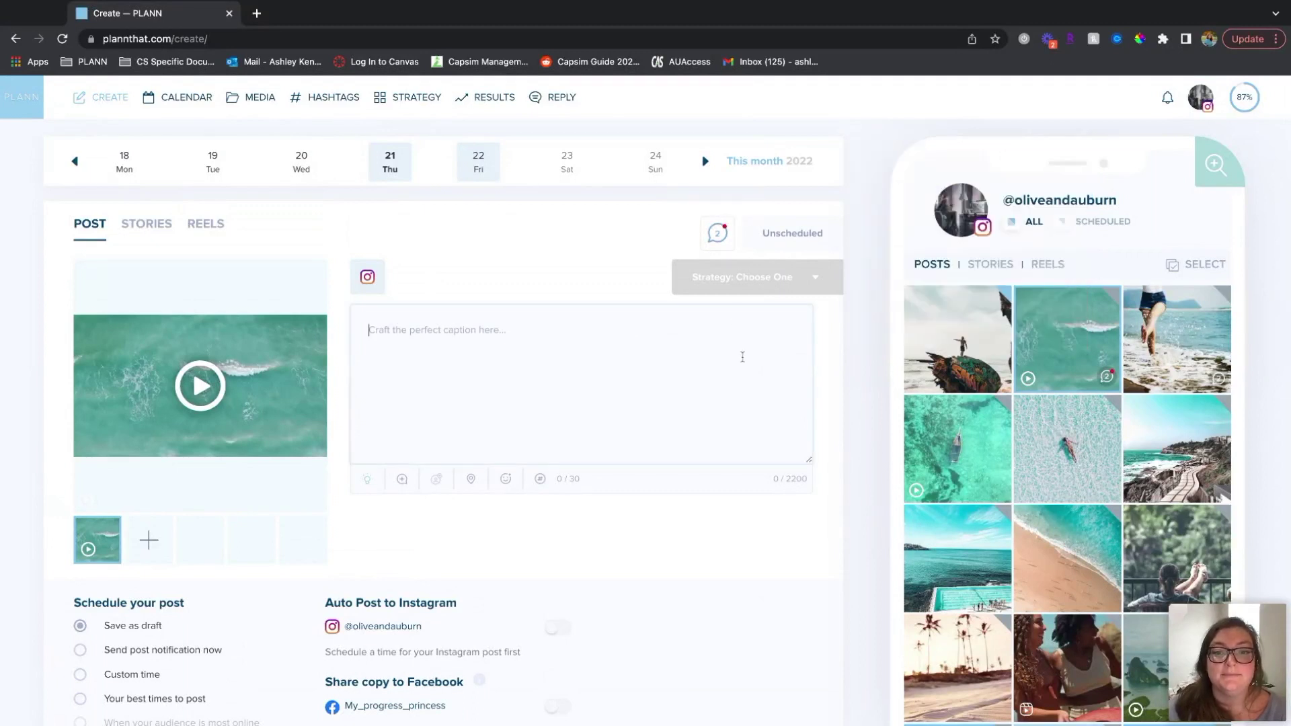
{"action": "scroll", "coordinate": [724, 525], "scroll_direction": "down", "scroll_amount": 2}
{"action": "left_click", "coordinate": [745, 684]}
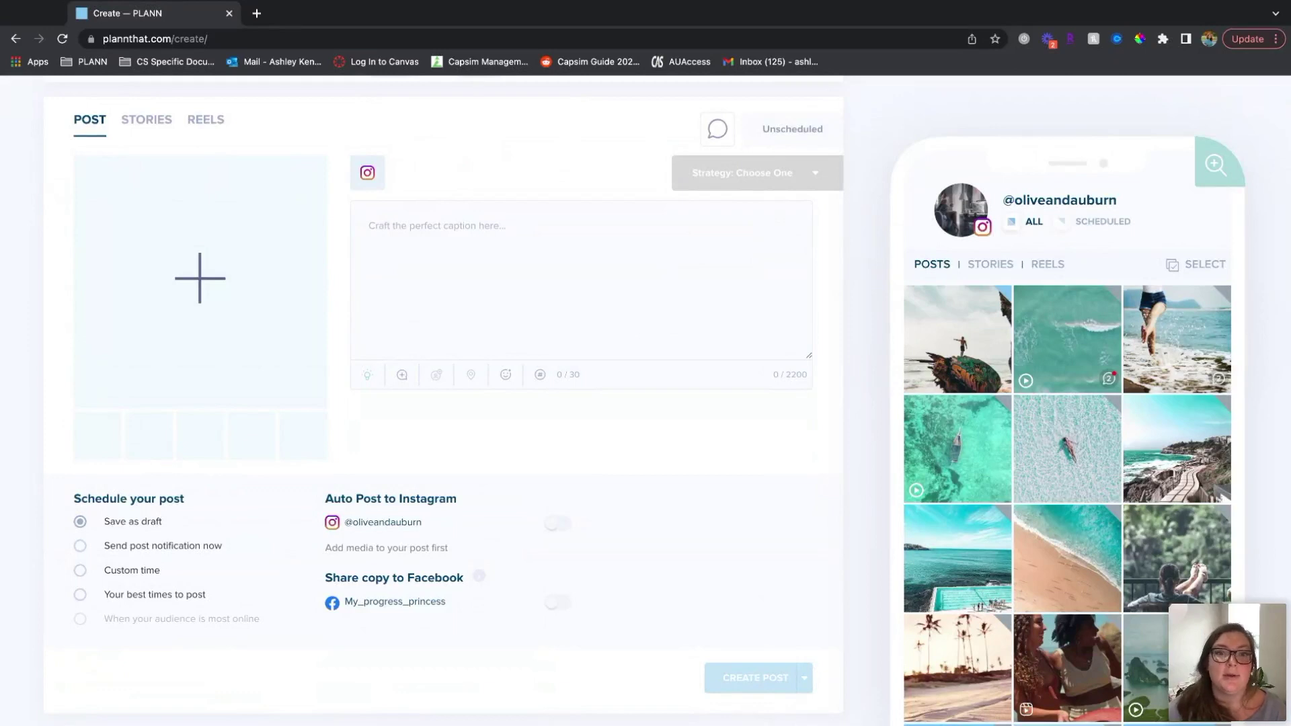
Step: Open the post of the person standing on the graffitied rock and comment "Hey team, are we ready to post this to Instagram?"
{"action": "left_click", "coordinate": [957, 363]}
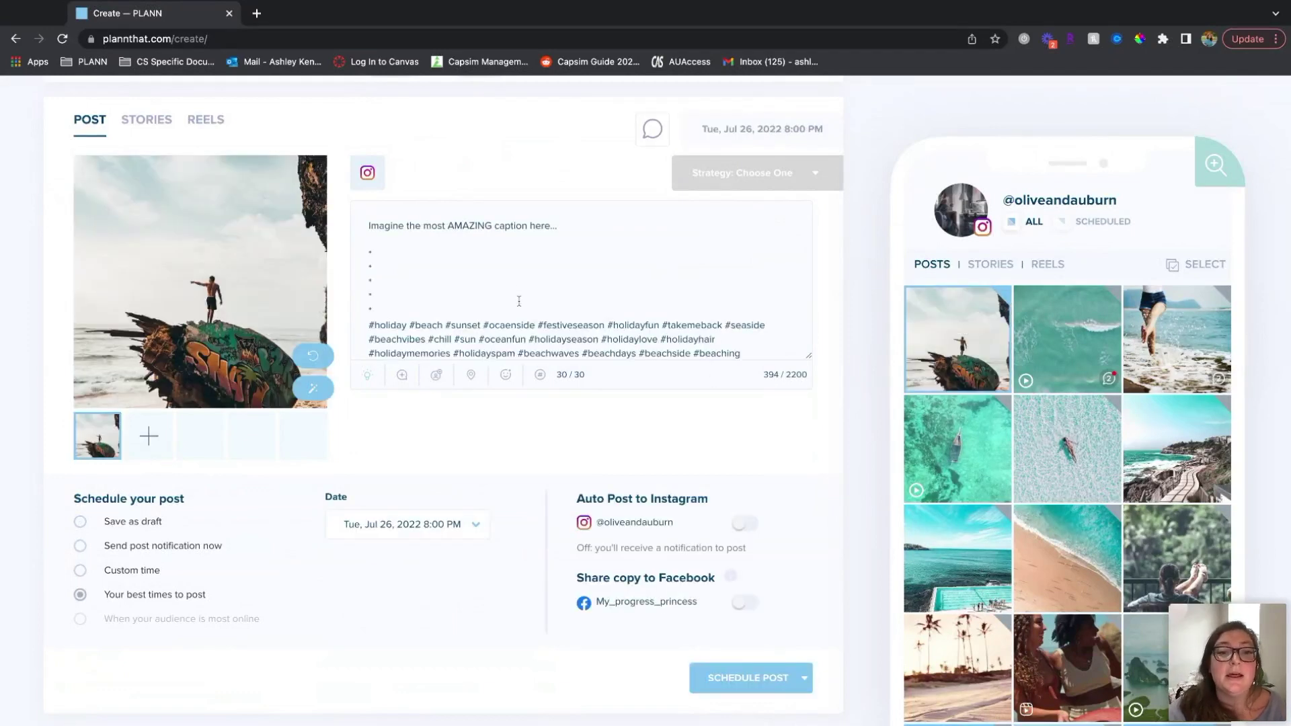
{"action": "scroll", "coordinate": [534, 253], "scroll_direction": "up", "scroll_amount": 2}
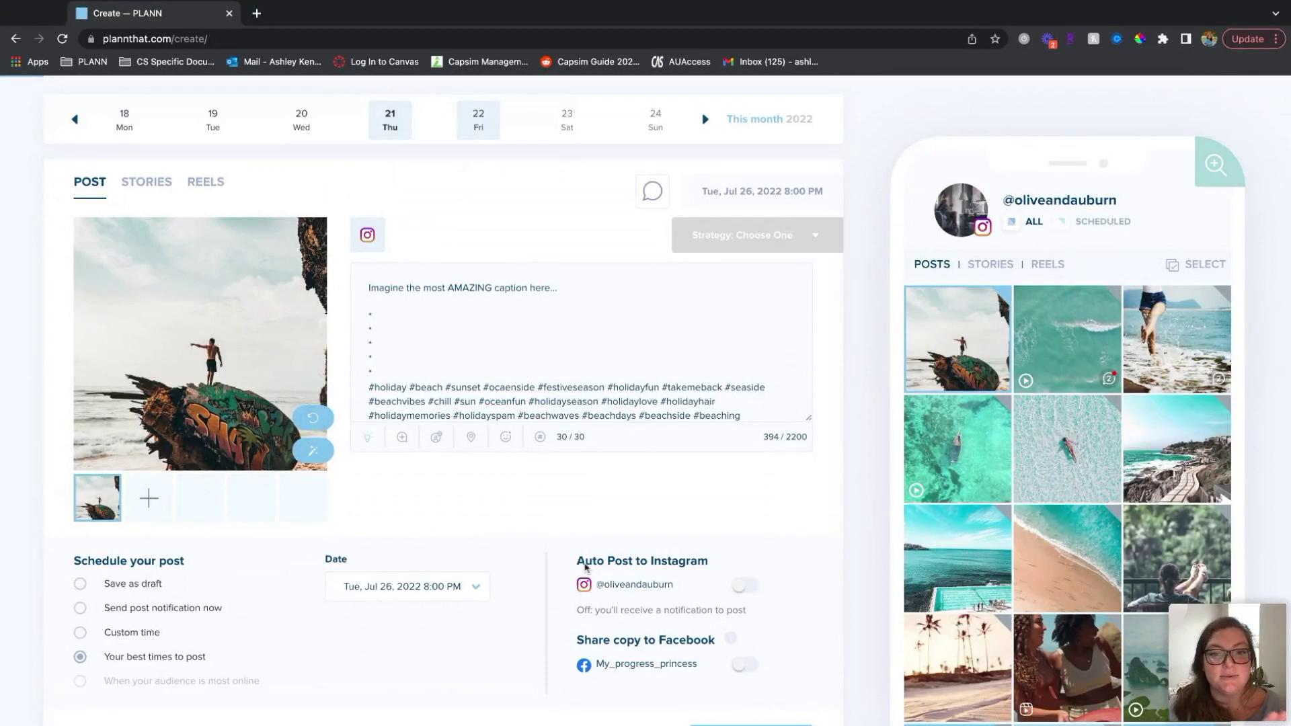
{"action": "left_click", "coordinate": [652, 191]}
{"action": "left_click", "coordinate": [957, 238]}
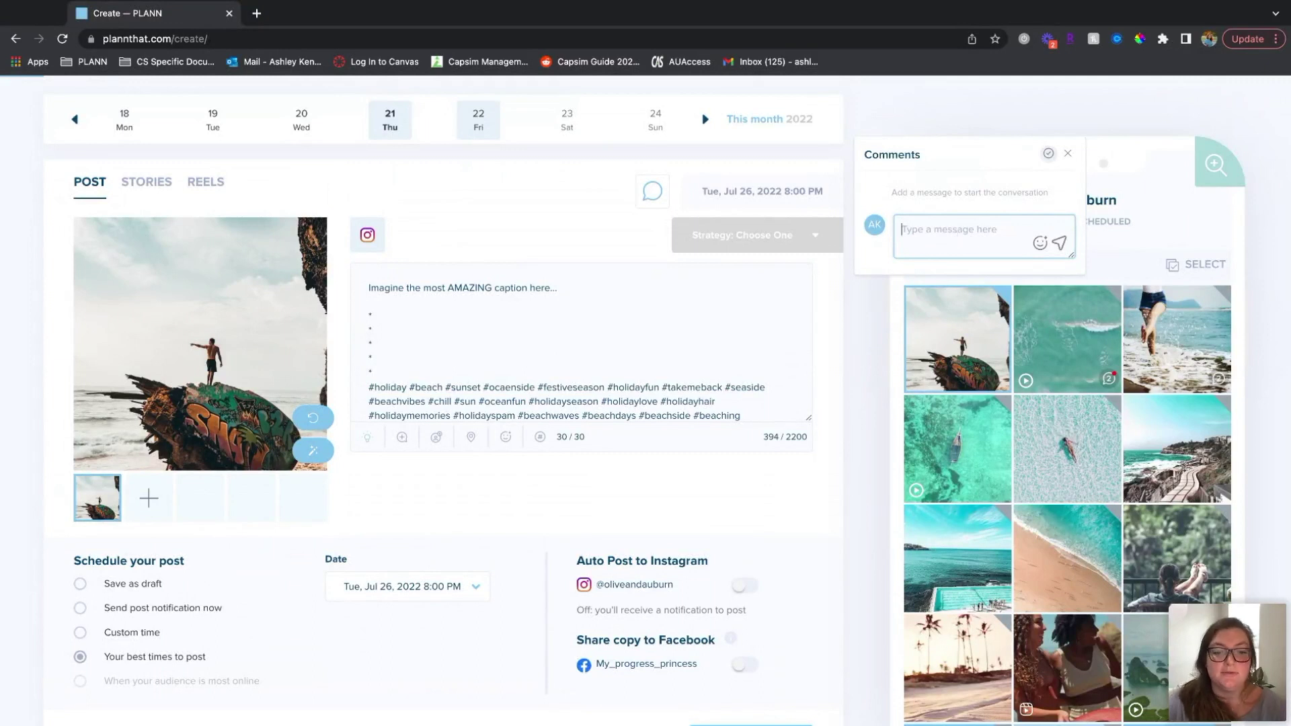
{"action": "type", "text": "Hey team, "}
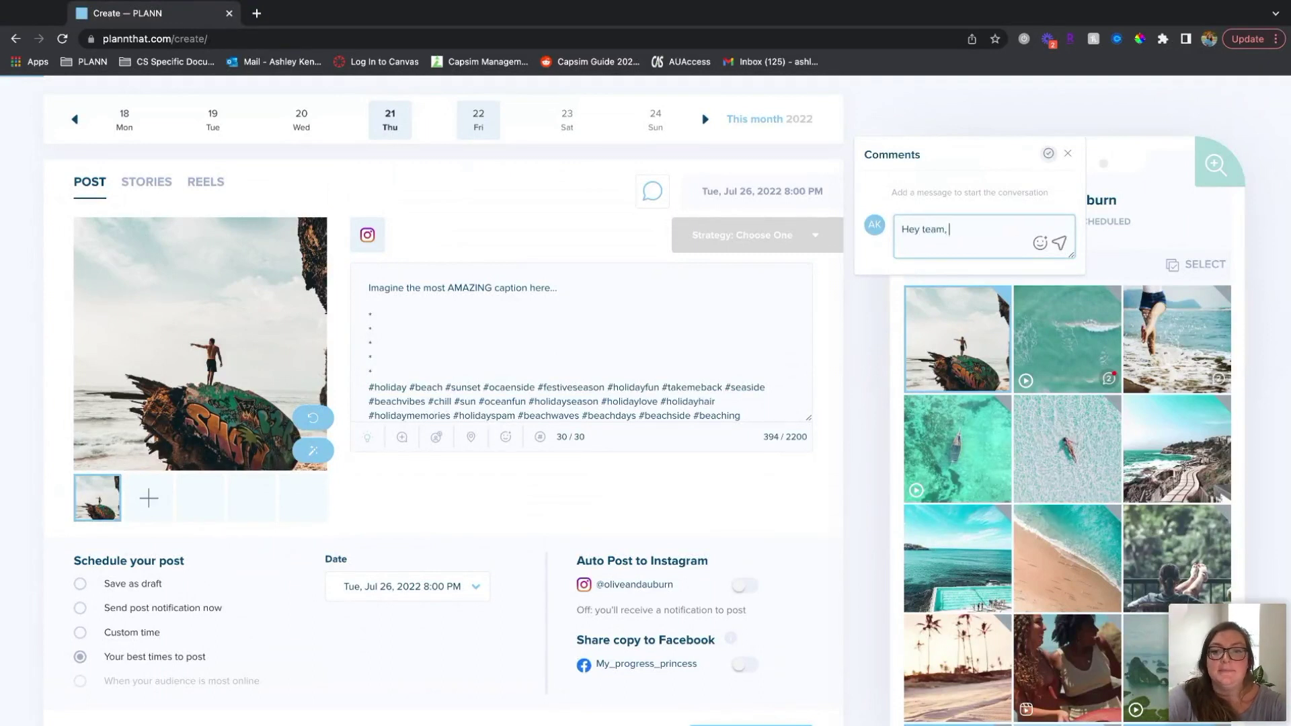
{"action": "type", "text": "are we ready"}
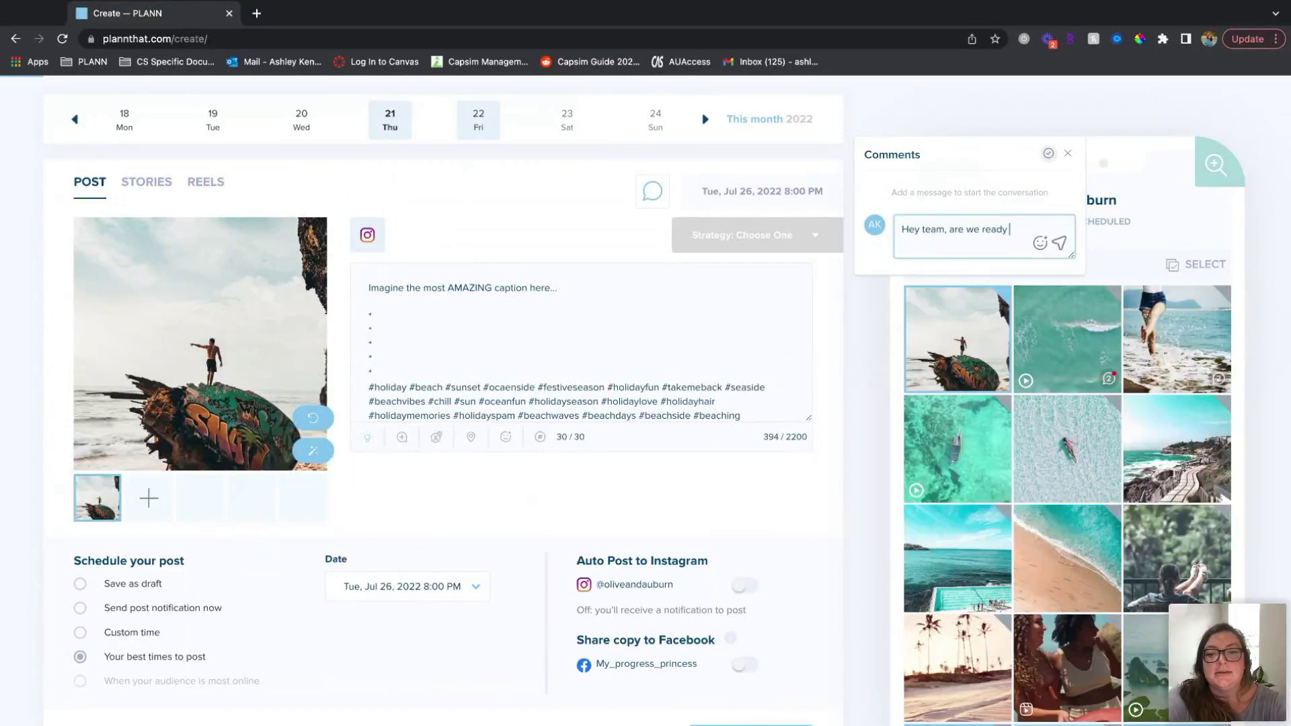
{"action": "type", "text": " to post this to I"}
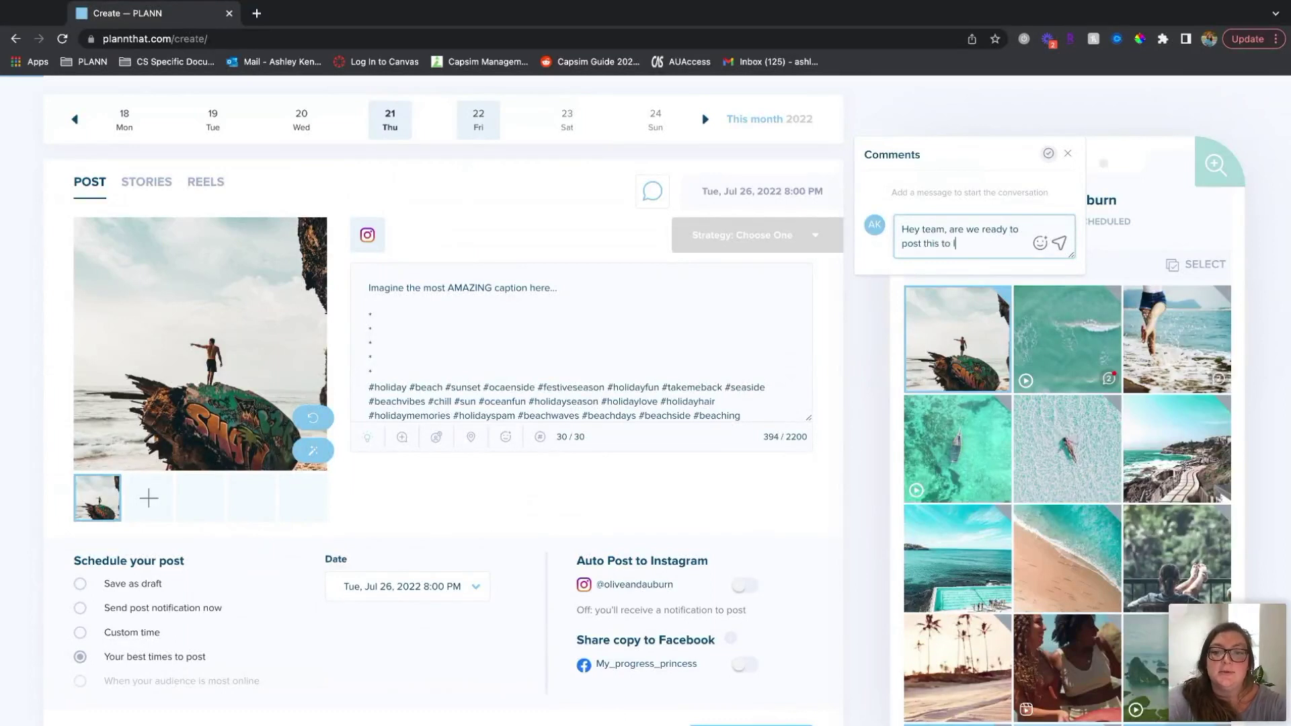
{"action": "type", "text": "nstagram?"}
{"action": "key", "text": "Return"}
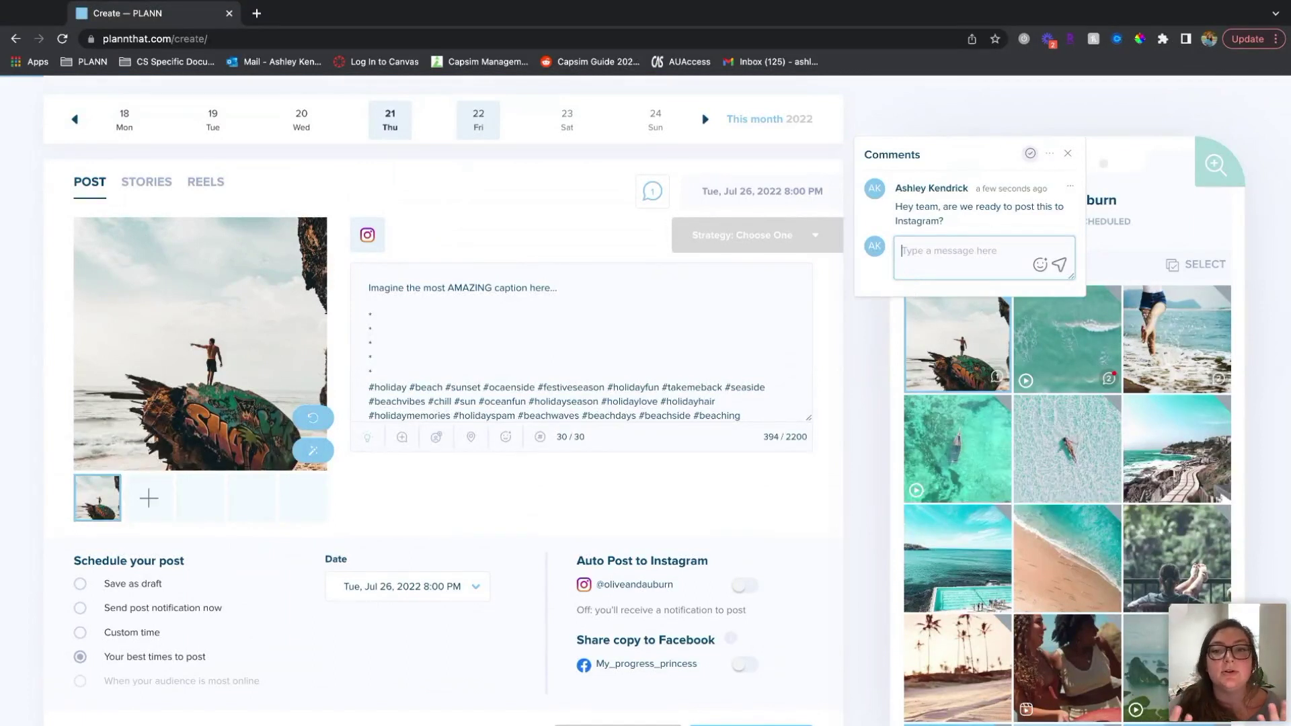
Step: Close the comments and schedule the graffitied rock post
{"action": "left_click", "coordinate": [825, 327]}
{"action": "scroll", "coordinate": [793, 505], "scroll_direction": "down", "scroll_amount": 2}
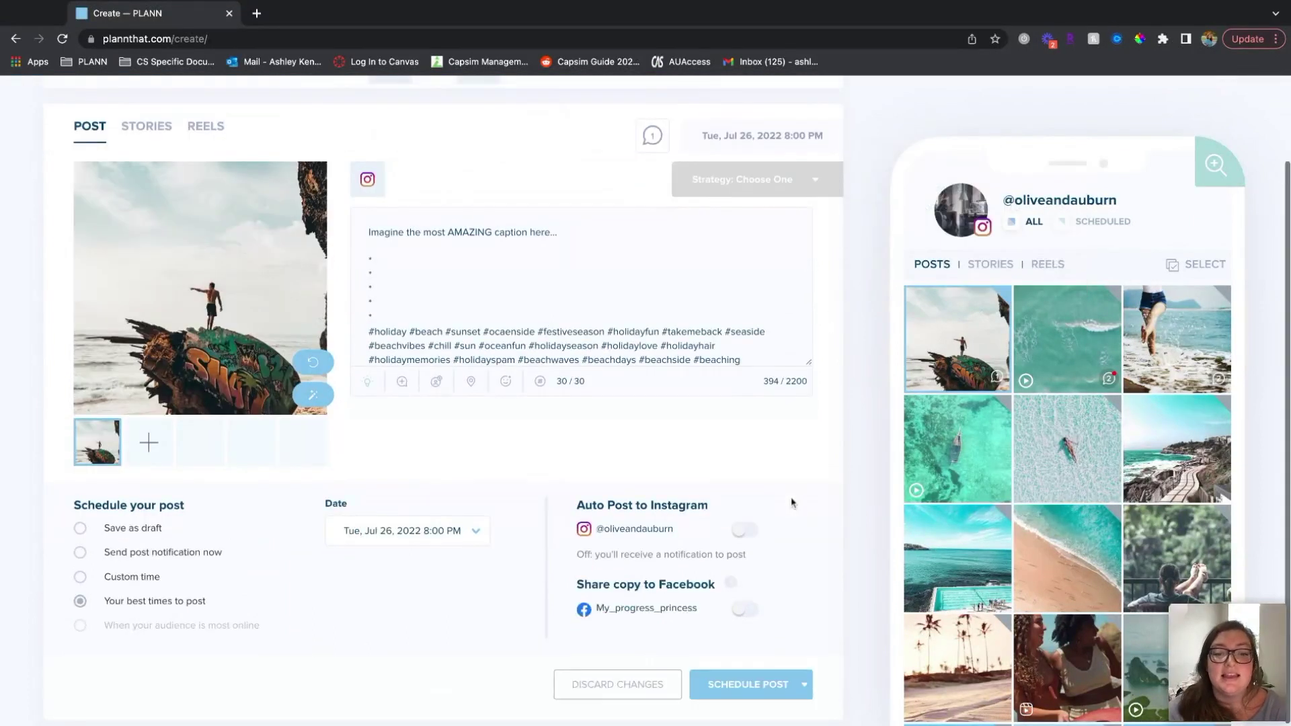
{"action": "left_click", "coordinate": [742, 680]}
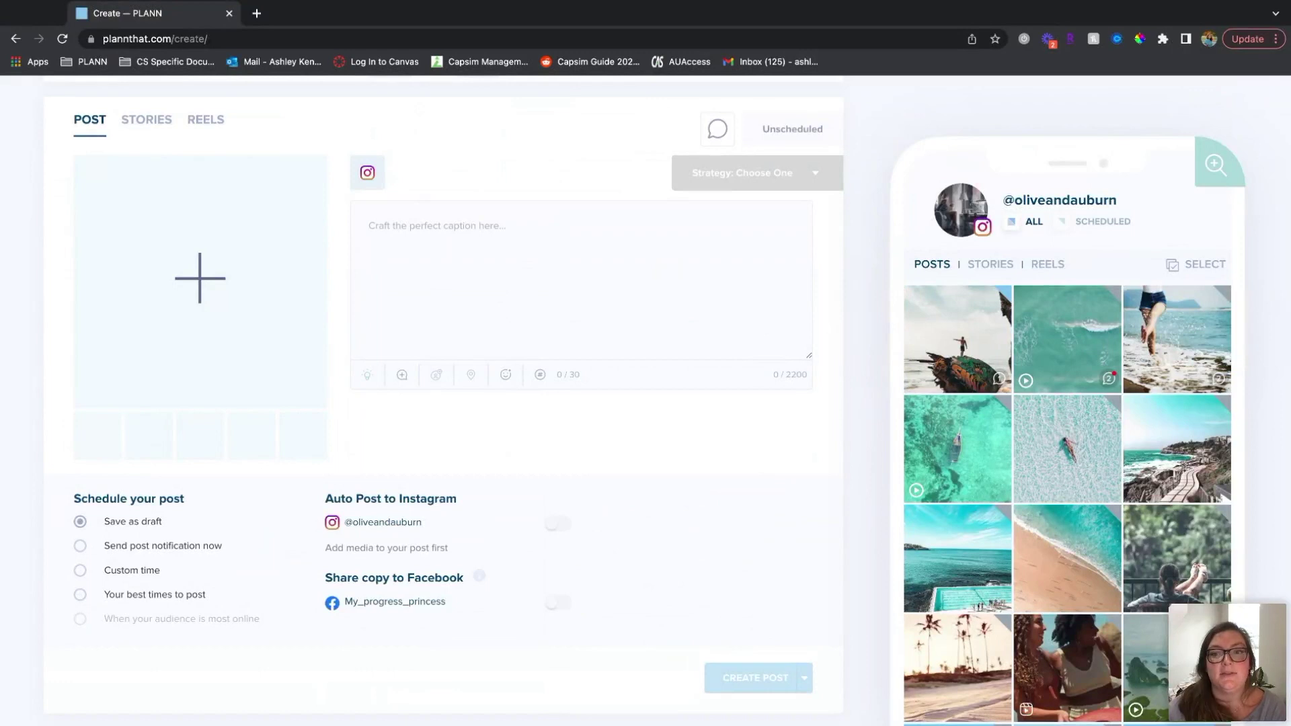
Step: Open the comments on the post of legs splashing in the sea, approve the post, and withdraw the approval
{"action": "left_click", "coordinate": [1188, 337]}
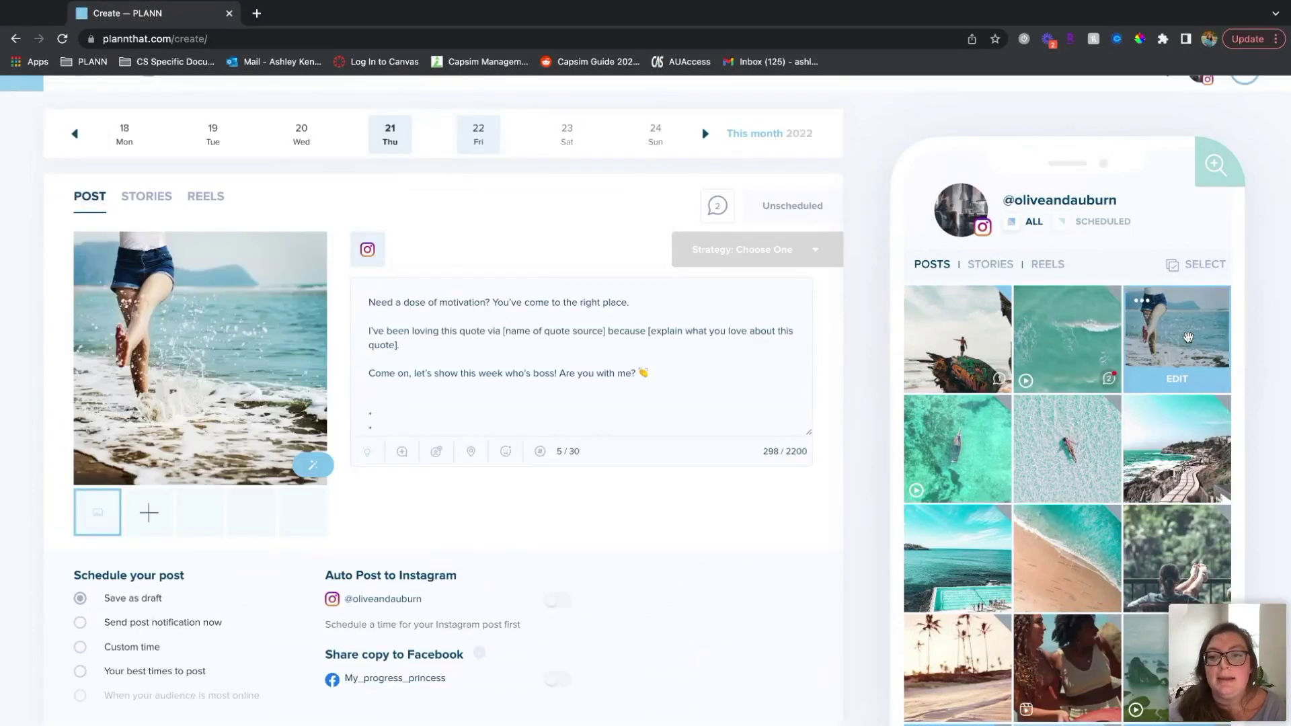
{"action": "left_click", "coordinate": [718, 207]}
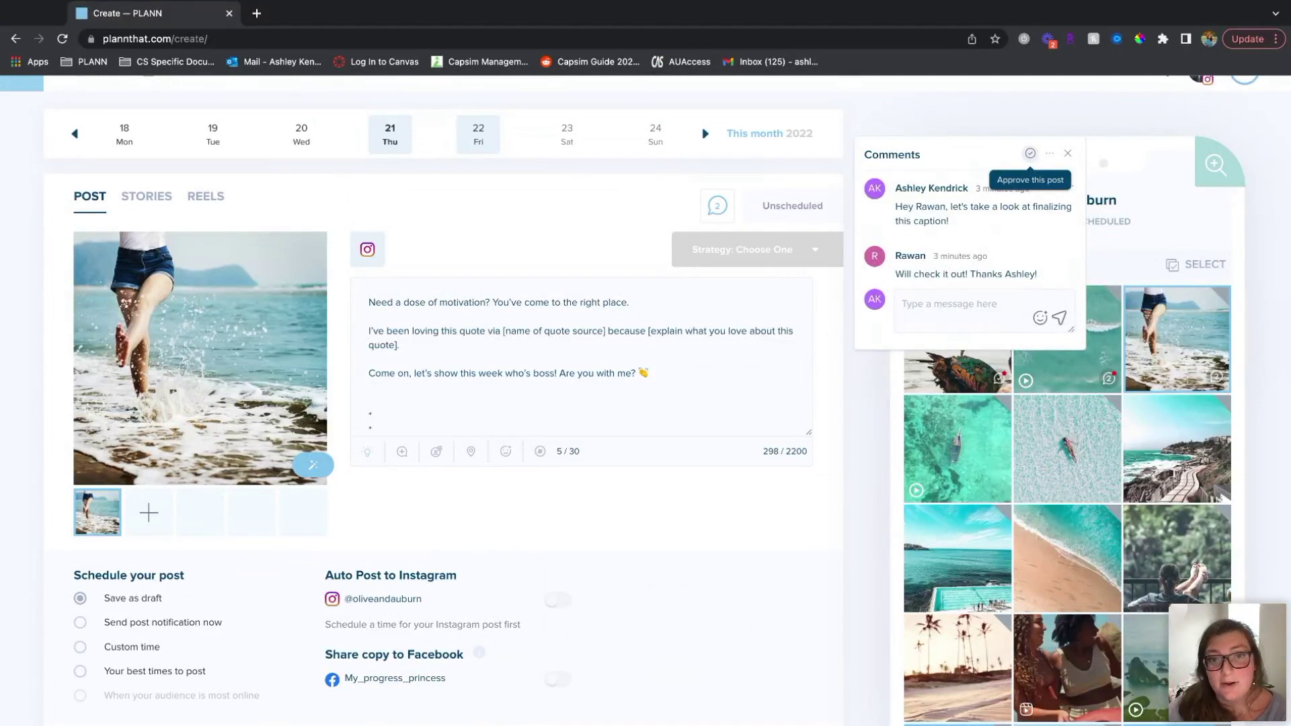
{"action": "left_click", "coordinate": [1029, 153]}
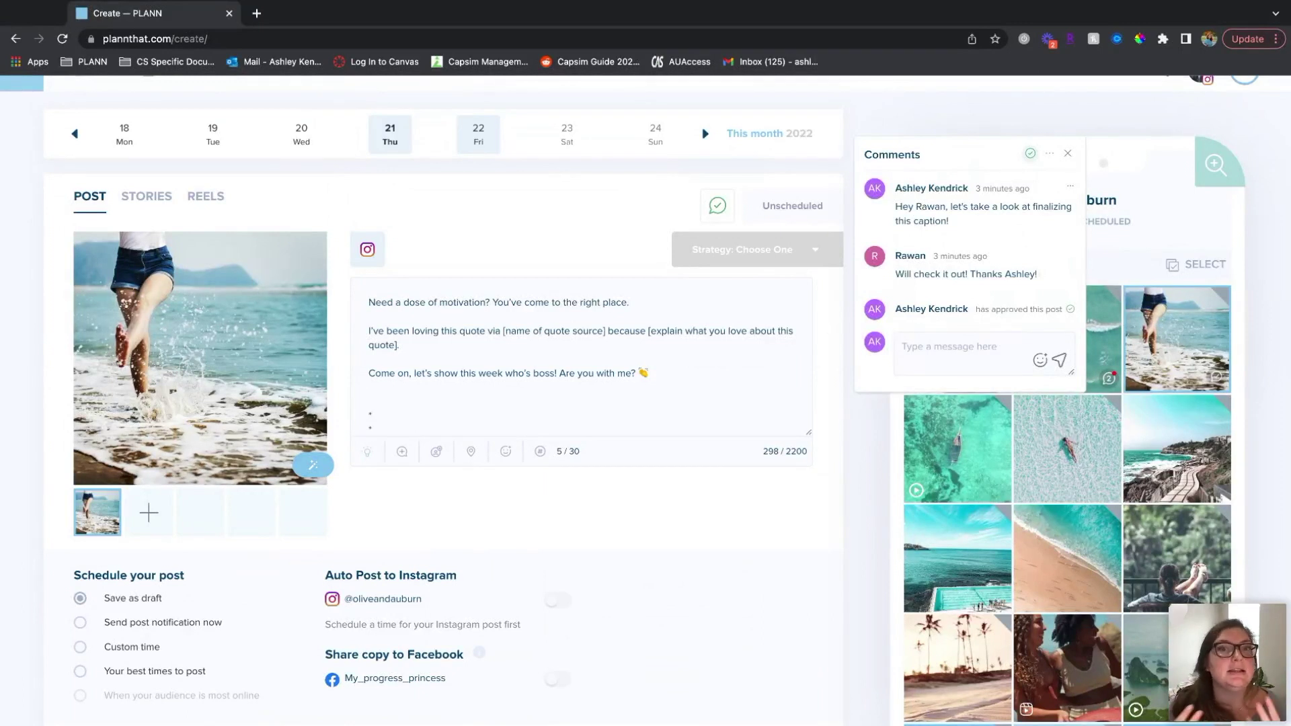
{"action": "left_click", "coordinate": [1030, 155]}
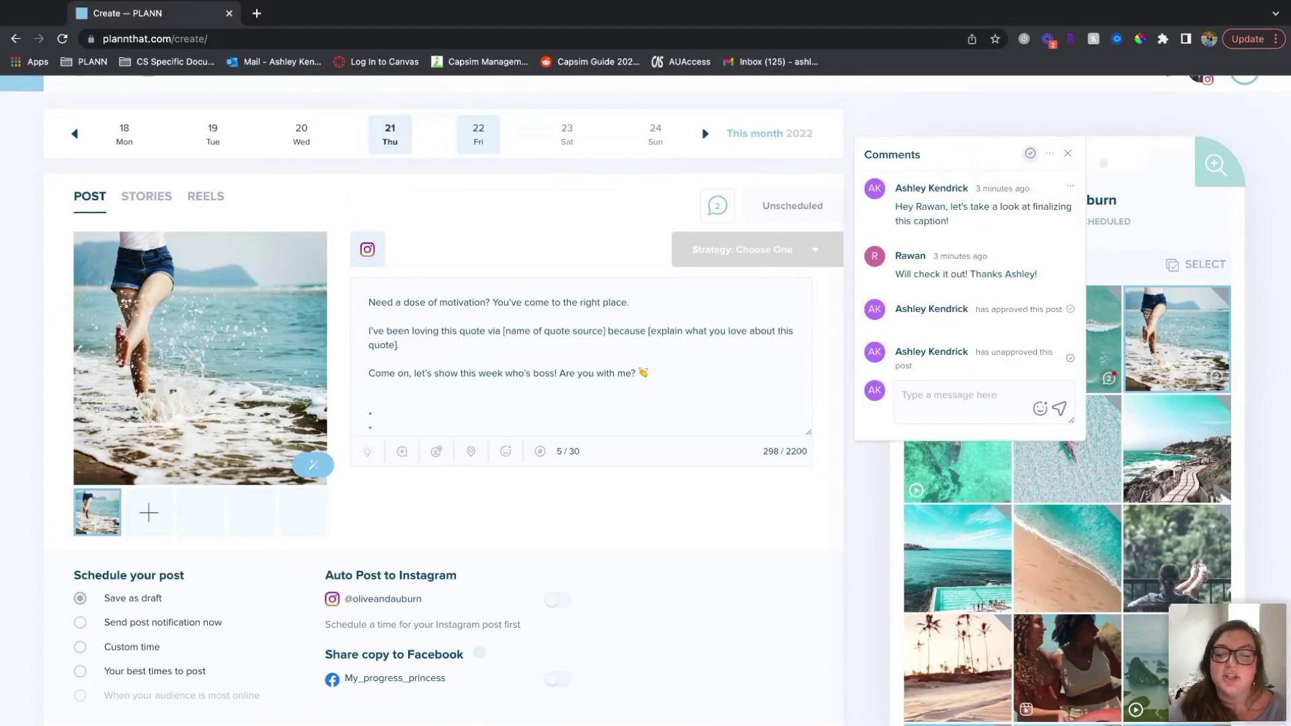
Step: Delete the entire comment thread of the legs-splashing post and close the comments
{"action": "left_click", "coordinate": [1050, 156]}
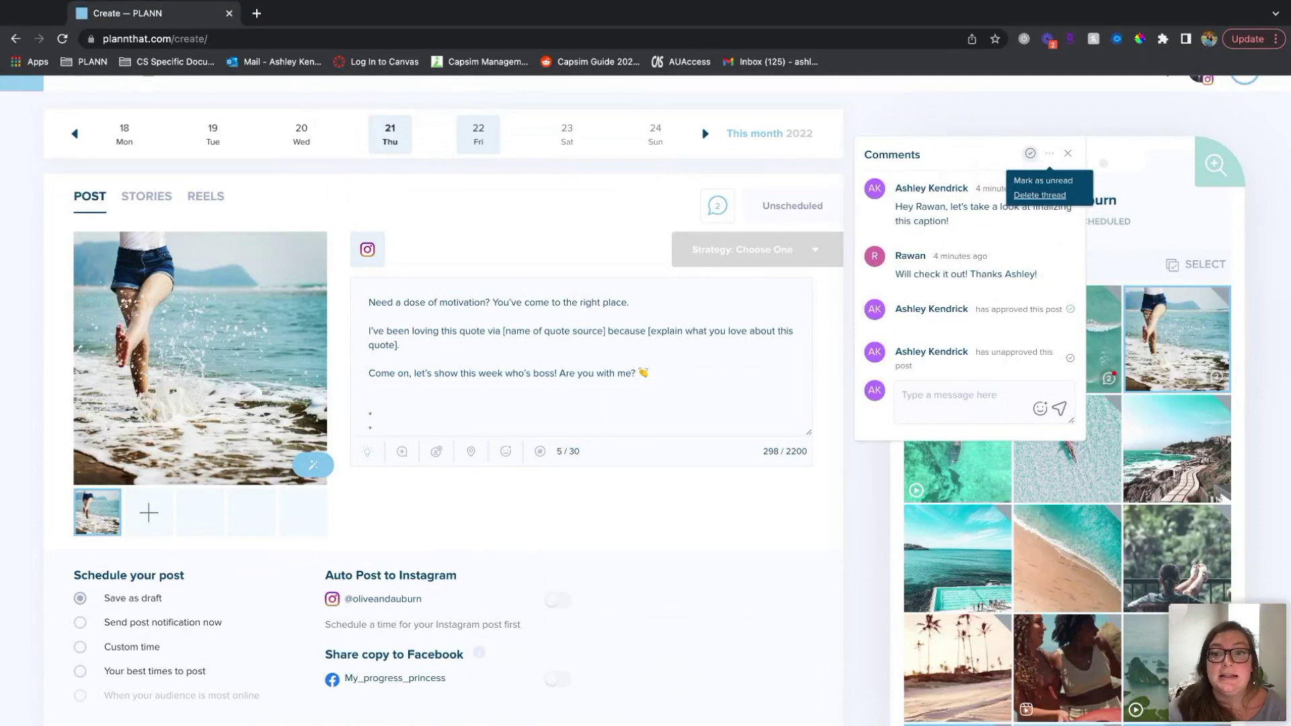
{"action": "left_click", "coordinate": [1040, 195]}
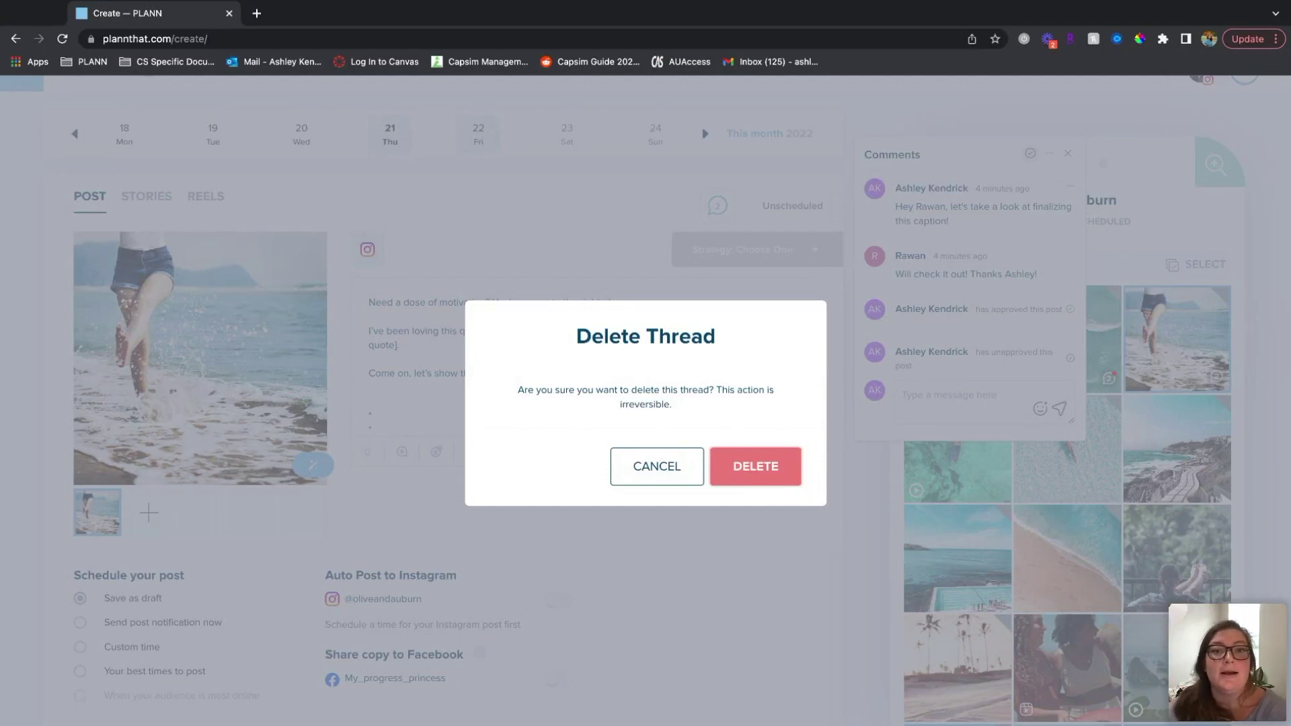
{"action": "left_click", "coordinate": [755, 466]}
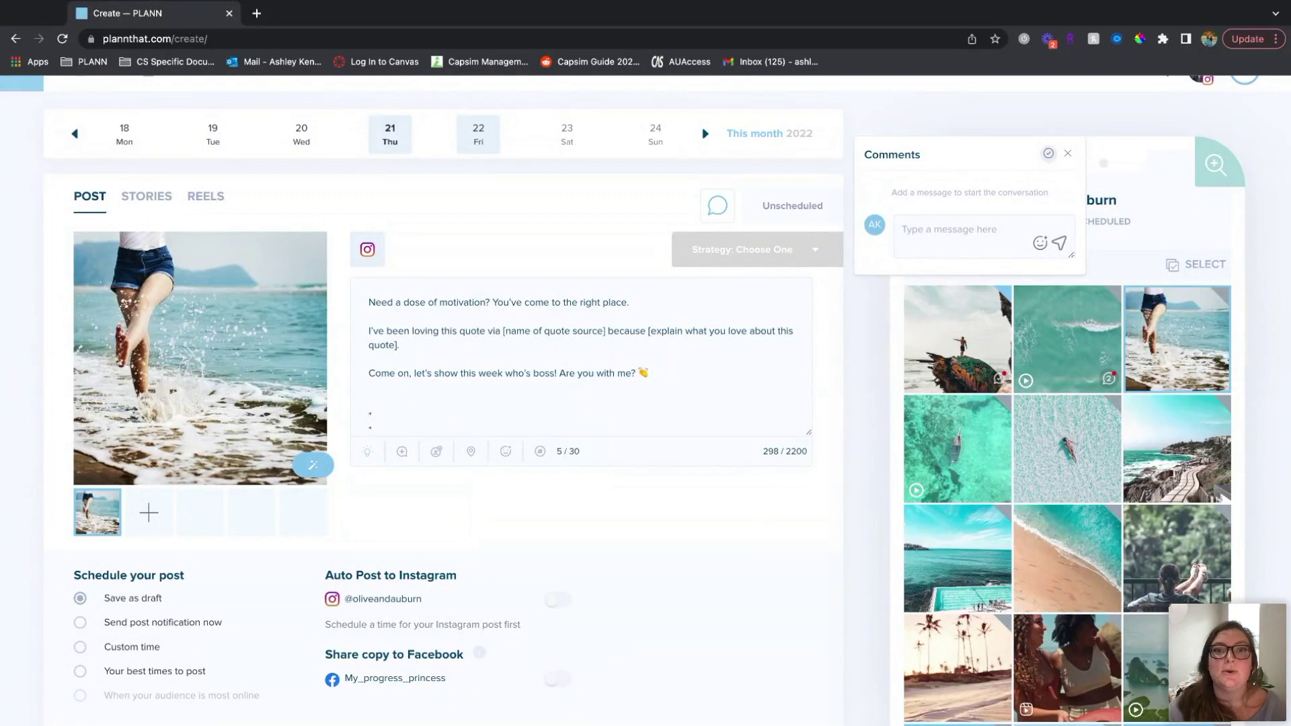
{"action": "left_click", "coordinate": [828, 415]}
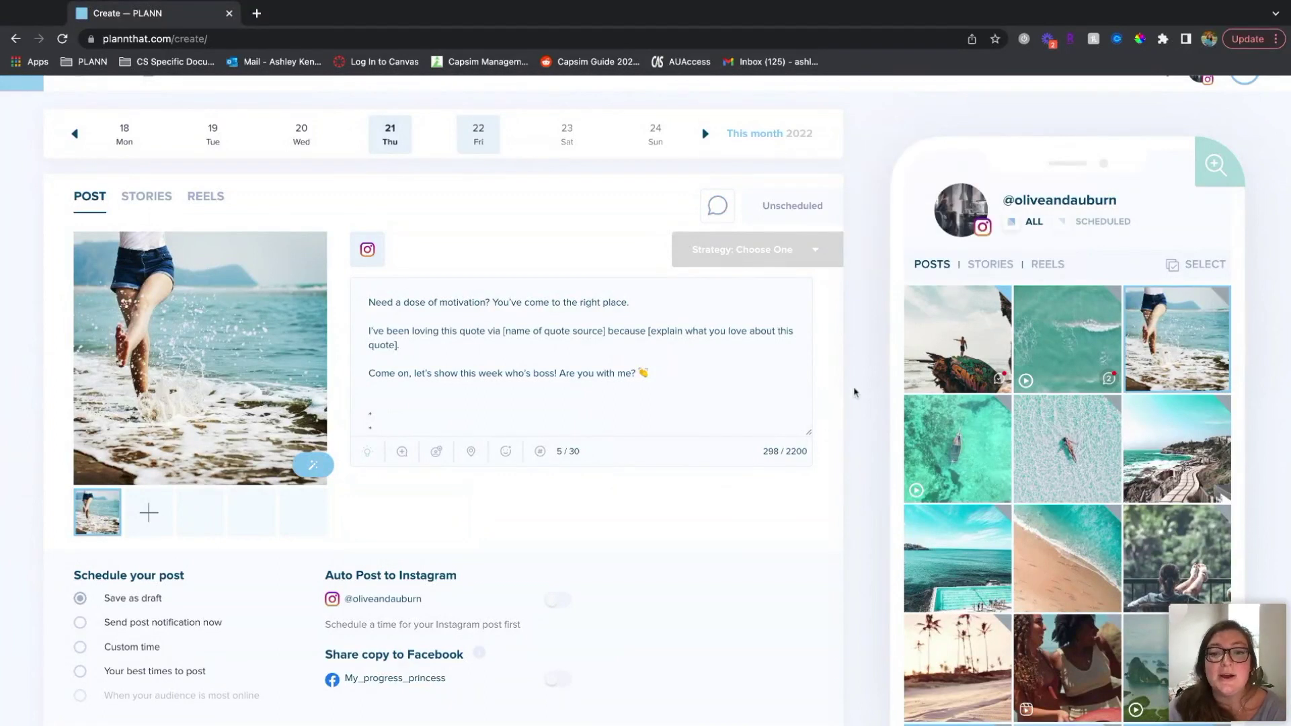
{"action": "left_click", "coordinate": [950, 347]}
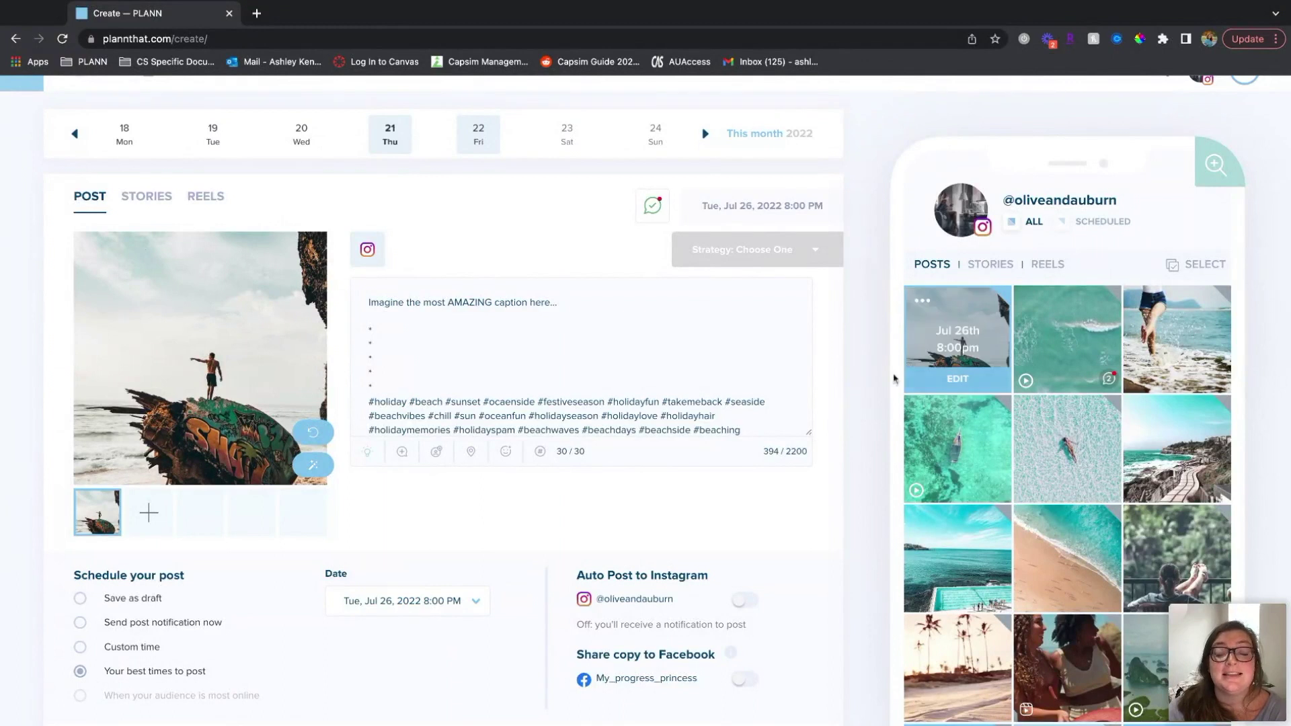
{"action": "left_click", "coordinate": [996, 376]}
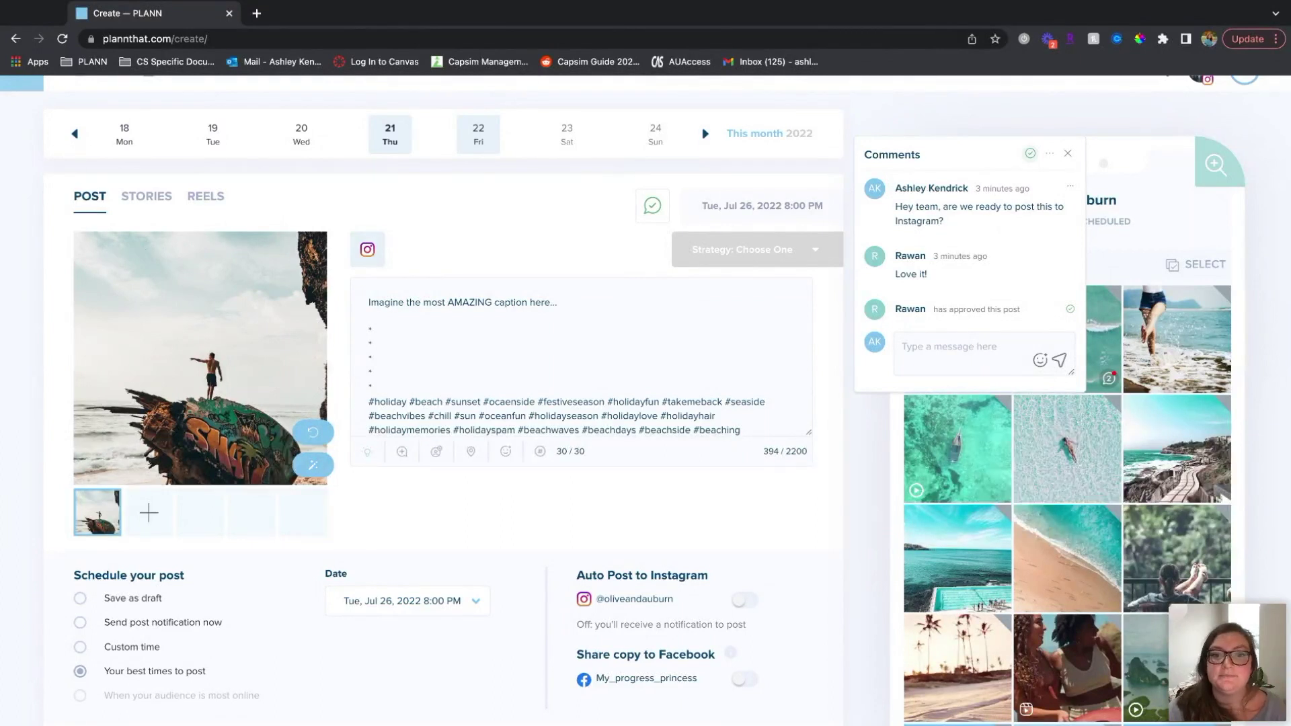
{"action": "left_click", "coordinate": [828, 350]}
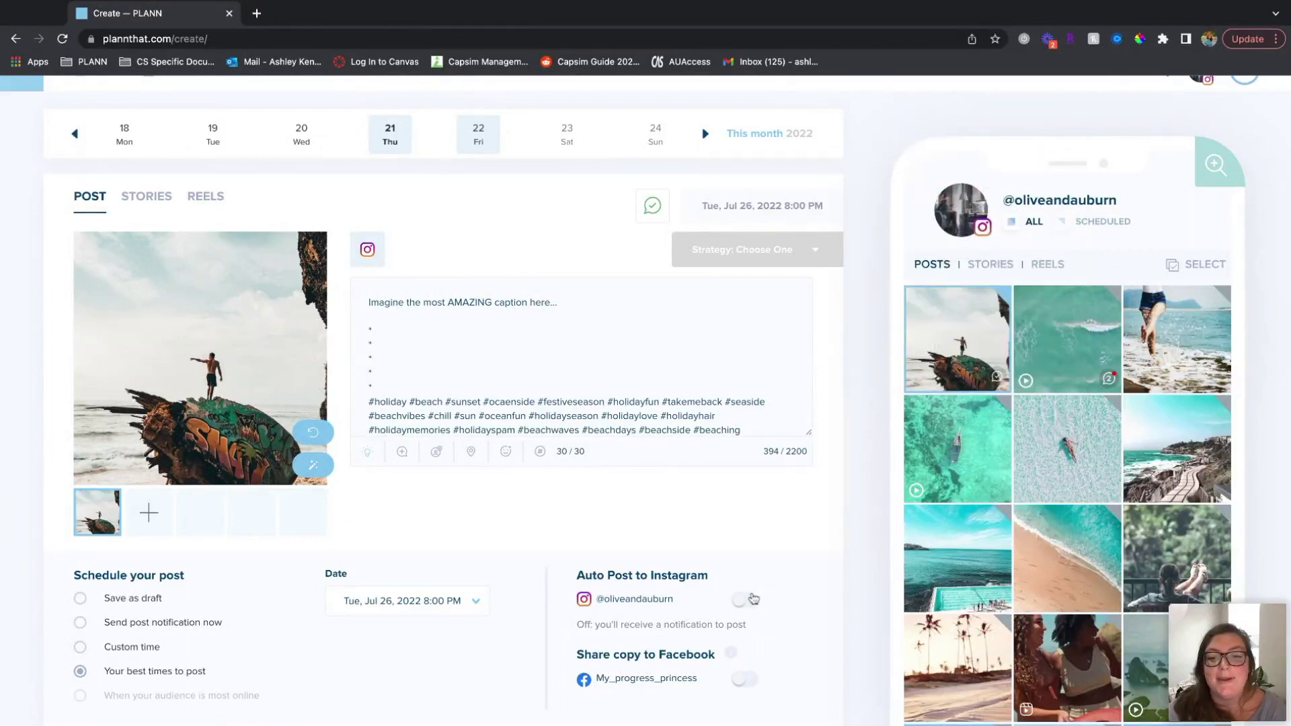
{"action": "left_click", "coordinate": [752, 599]}
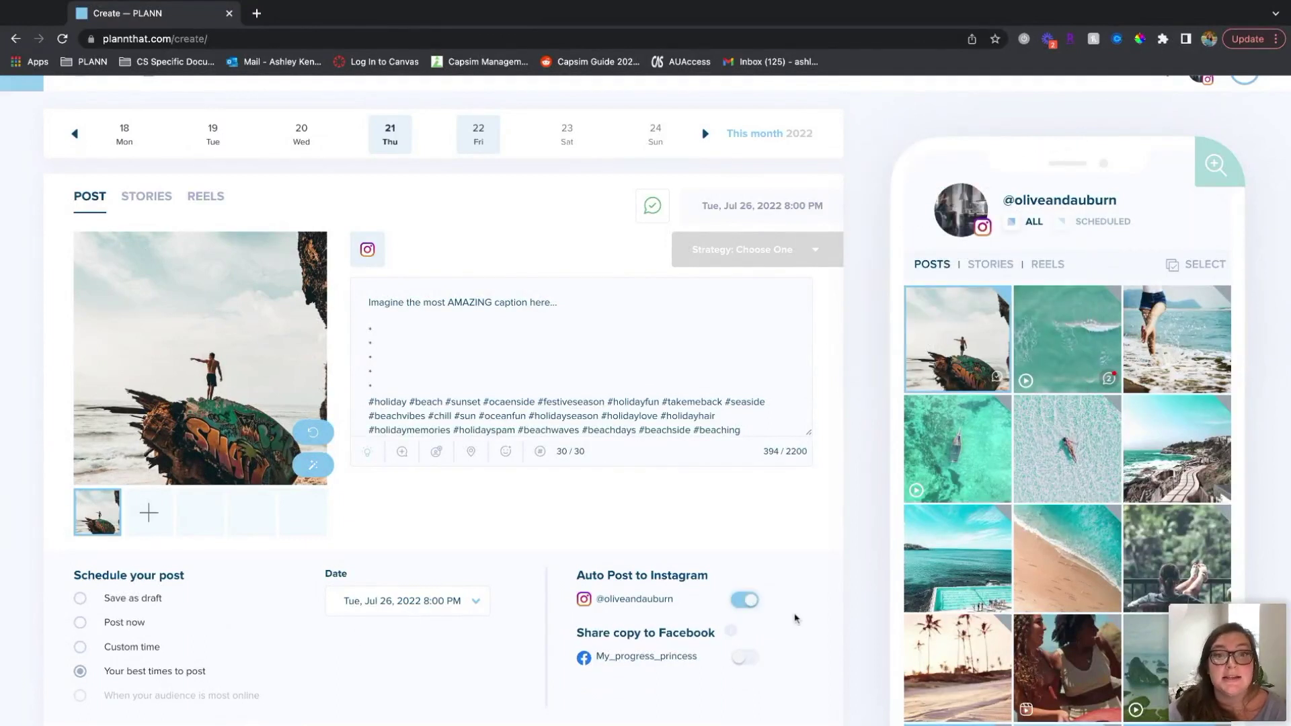
Step: Schedule the graffitied rock post for Tue, Jul 26, 2022 8:00 PM with Instagram auto-posting enabled
{"action": "scroll", "coordinate": [794, 618], "scroll_direction": "down", "scroll_amount": 1}
{"action": "left_click", "coordinate": [739, 694]}
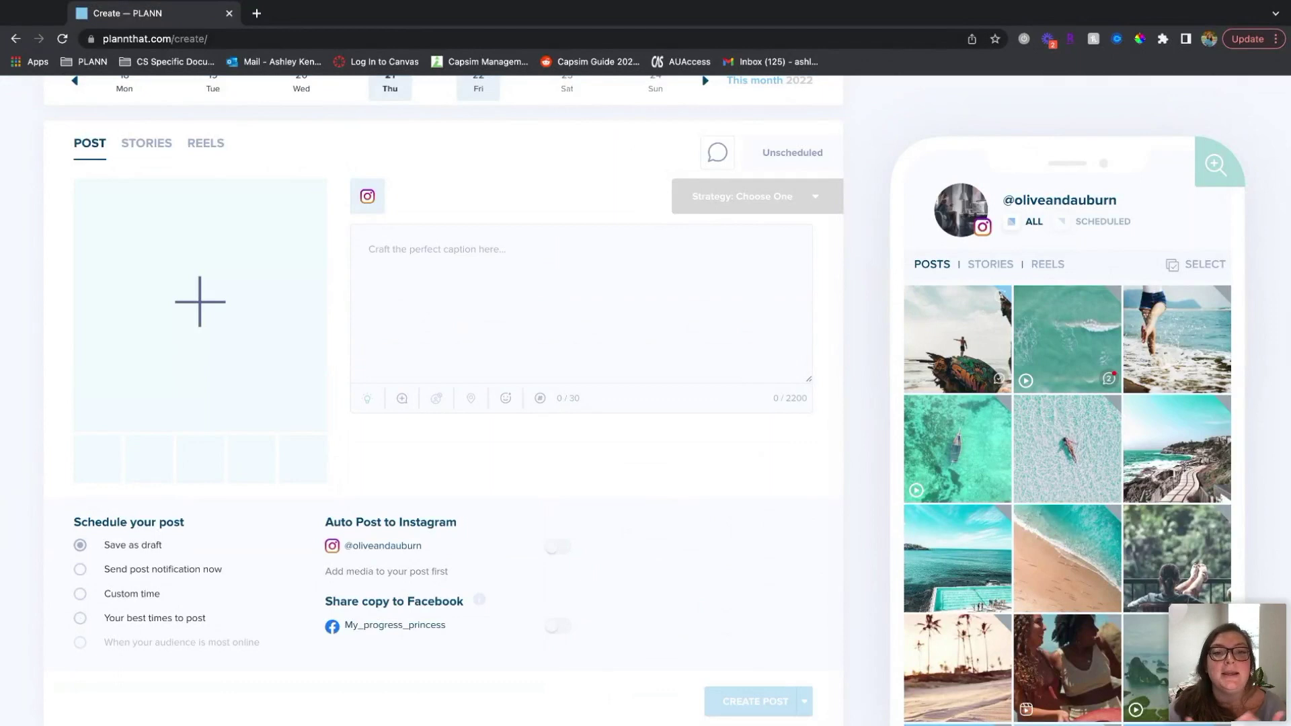
Step: Open the July 2022 calendar and view the details of the approved Instagram post on July 26
{"action": "scroll", "coordinate": [444, 404], "scroll_direction": "up", "scroll_amount": 1}
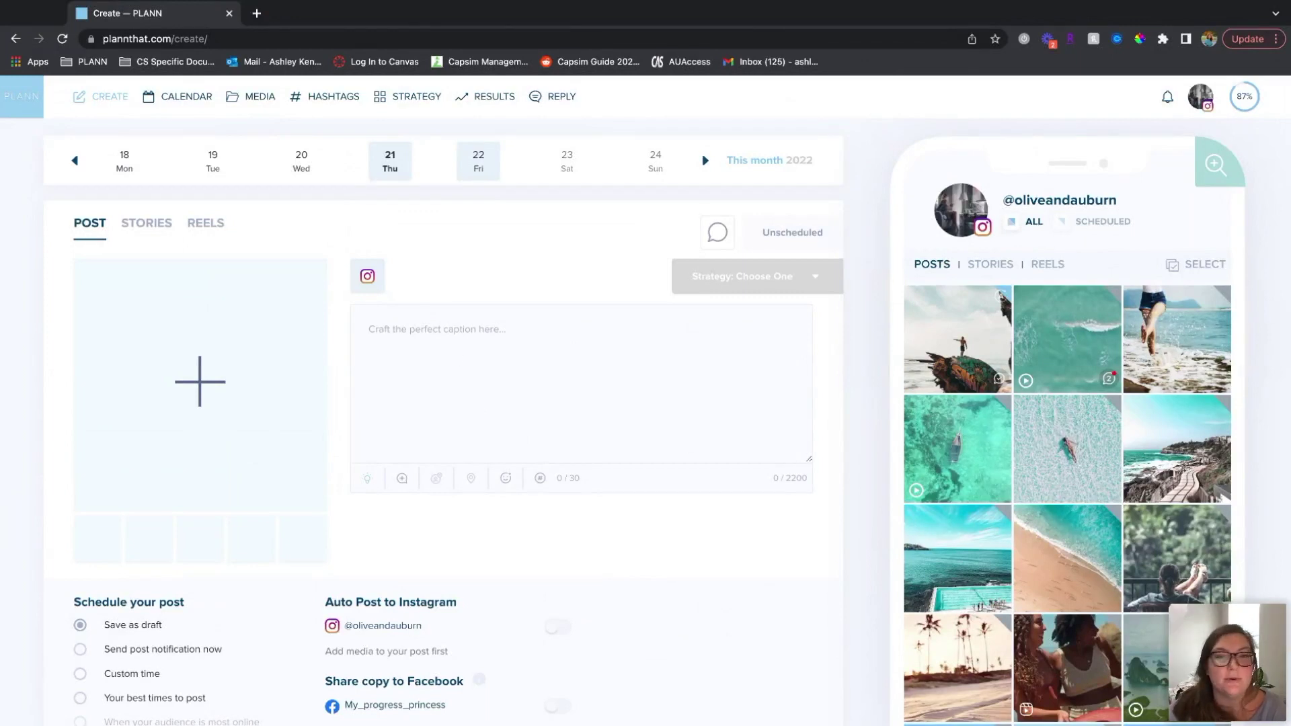
{"action": "left_click", "coordinate": [182, 96]}
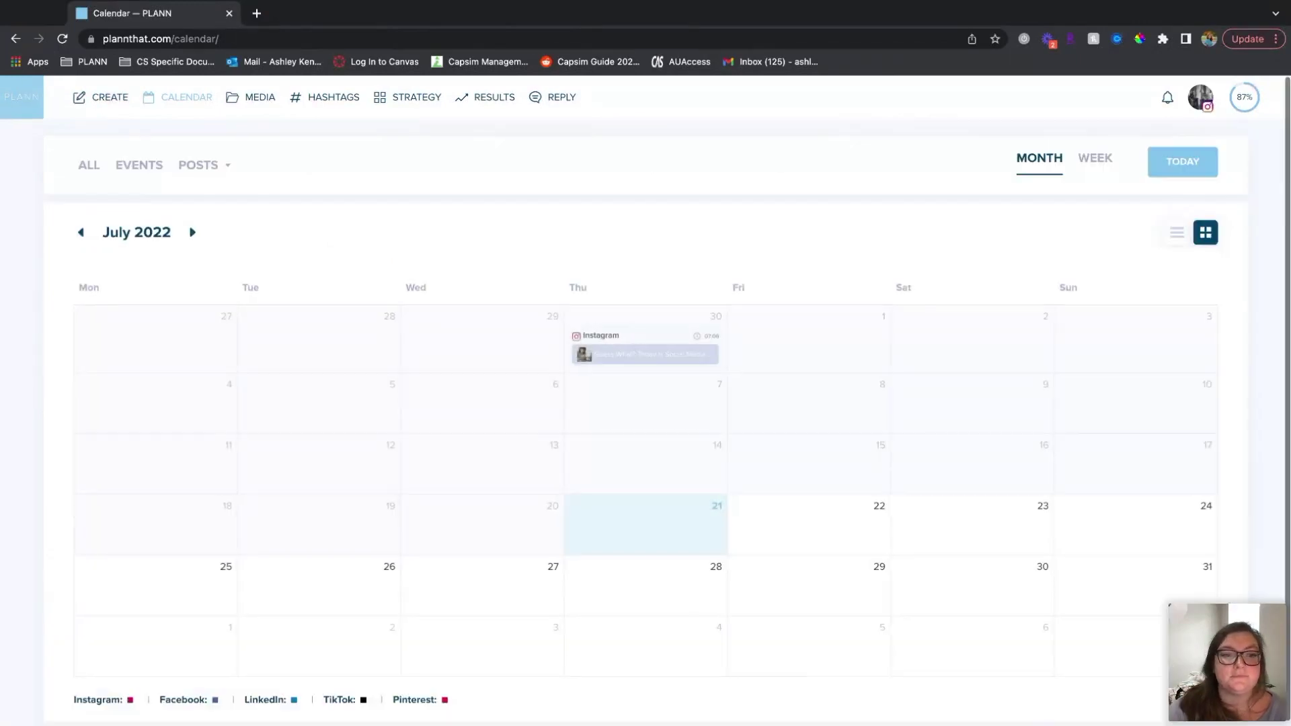
{"action": "scroll", "coordinate": [672, 470], "scroll_direction": "down", "scroll_amount": 4}
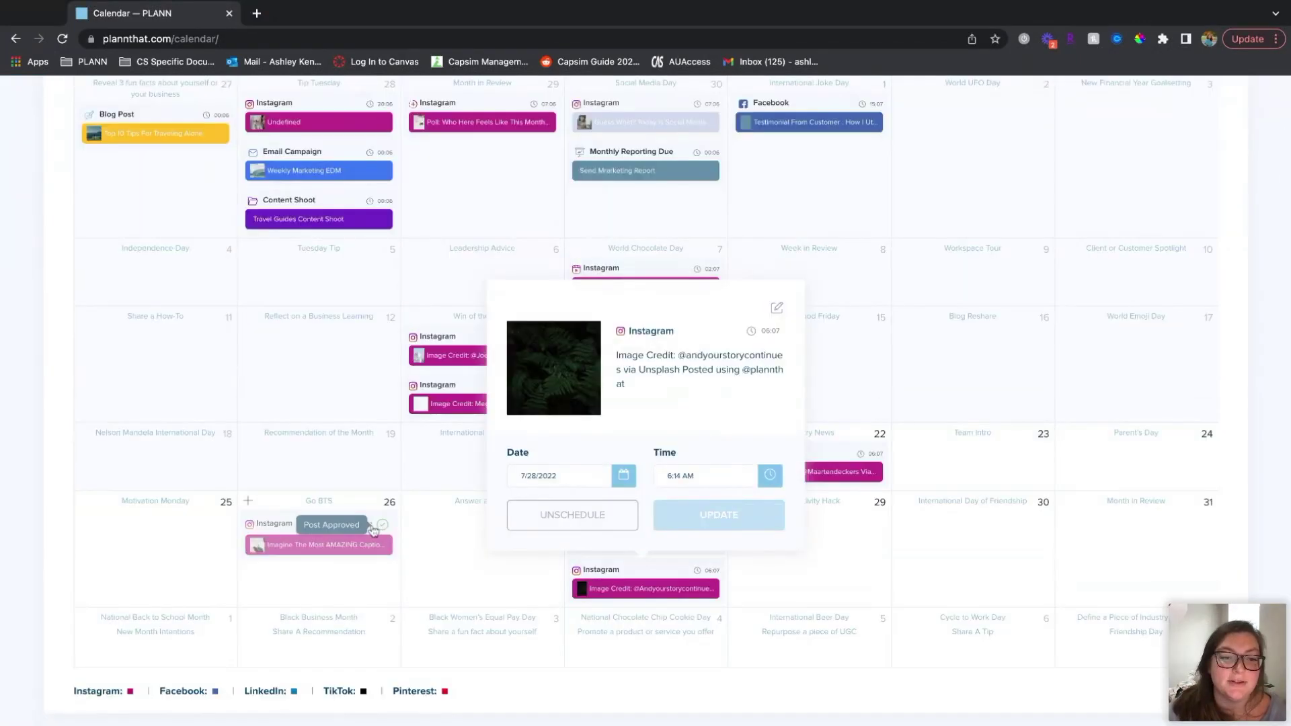
{"action": "mouse_move", "coordinate": [373, 530]}
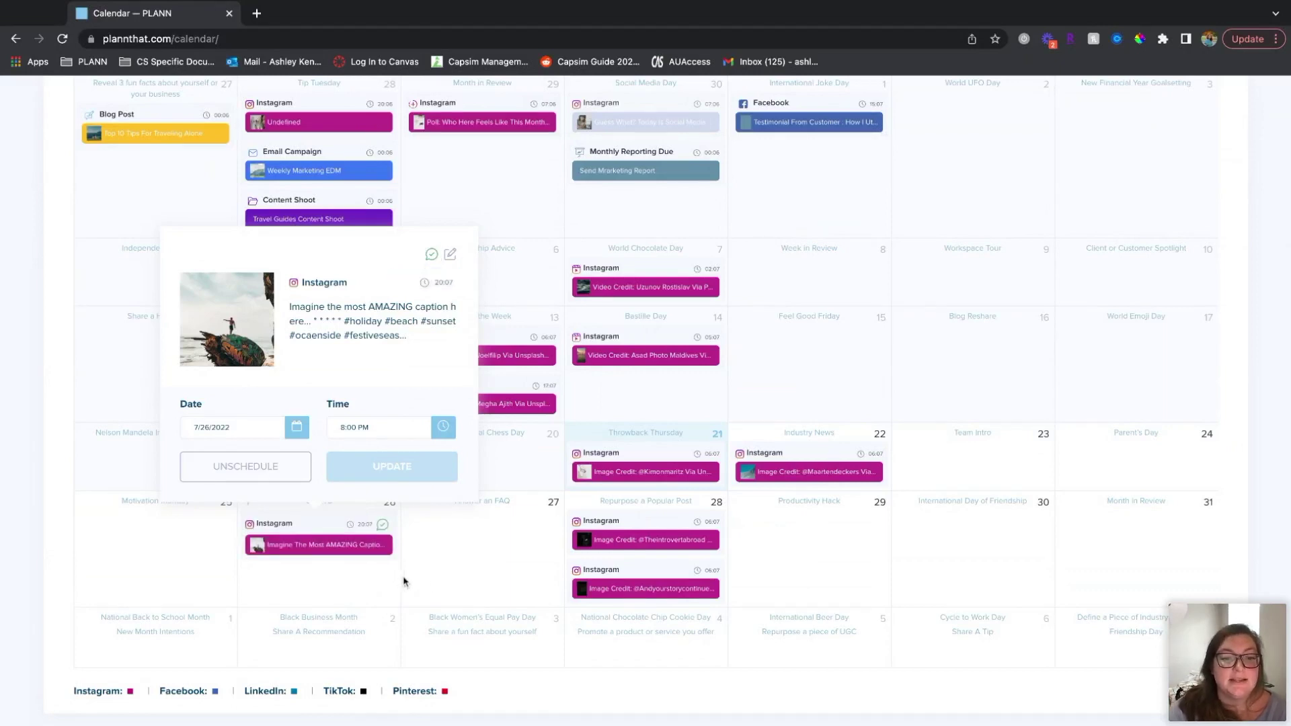
{"action": "left_click", "coordinate": [383, 556]}
{"action": "left_click", "coordinate": [384, 555]}
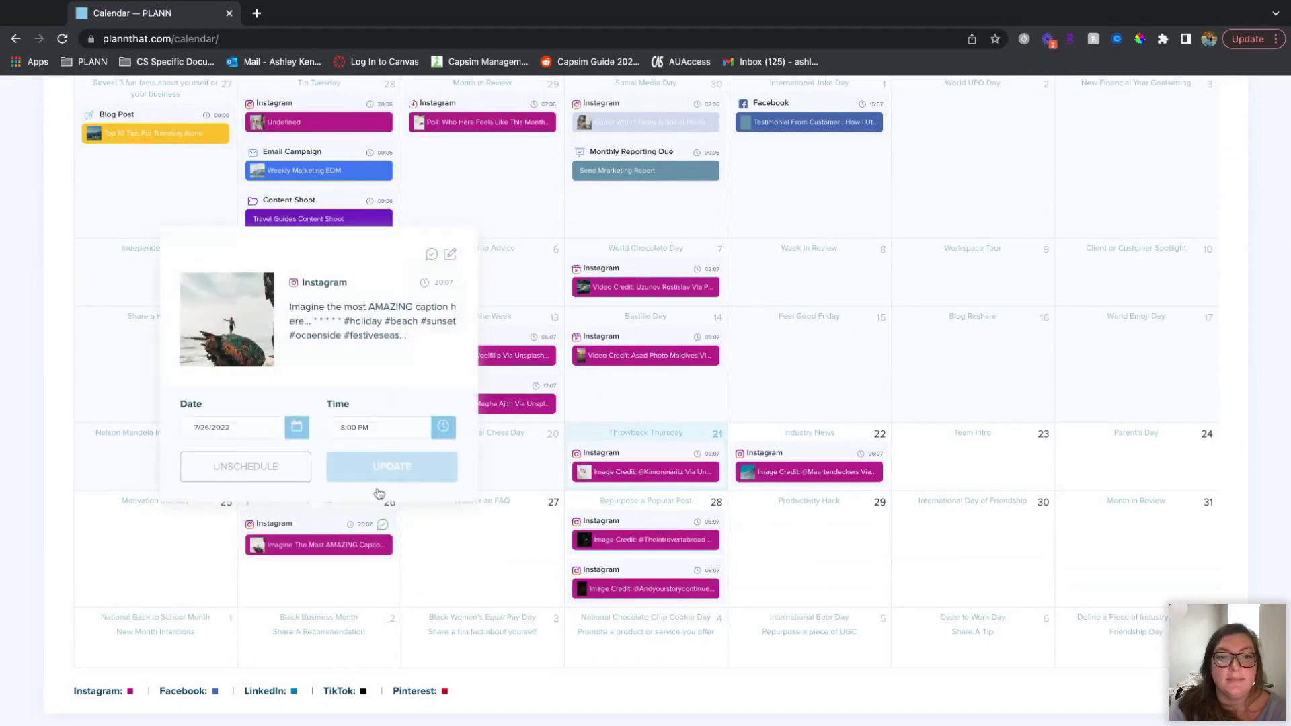
Step: Open the July 26 post's comments from its calendar preview, close them, and review the caption and scheduling settings
{"action": "left_click", "coordinate": [431, 254]}
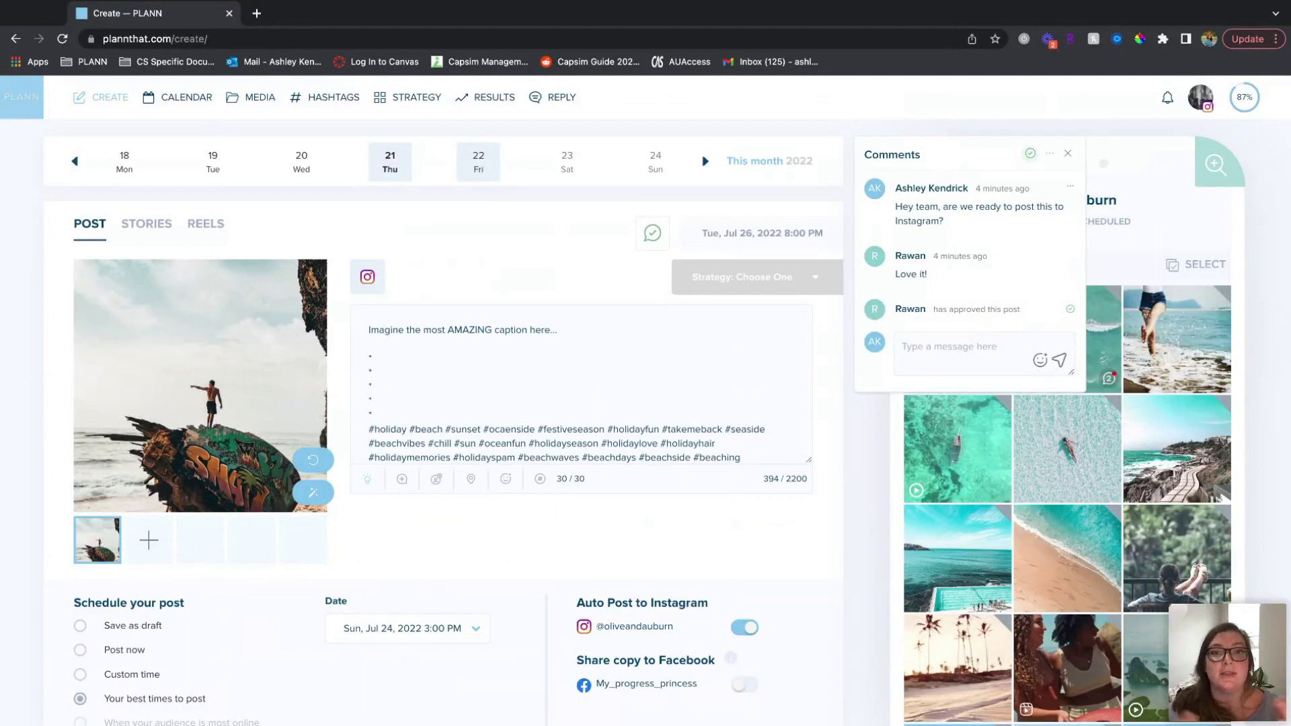
{"action": "left_click", "coordinate": [619, 378]}
{"action": "scroll", "coordinate": [620, 377], "scroll_direction": "down", "scroll_amount": 2}
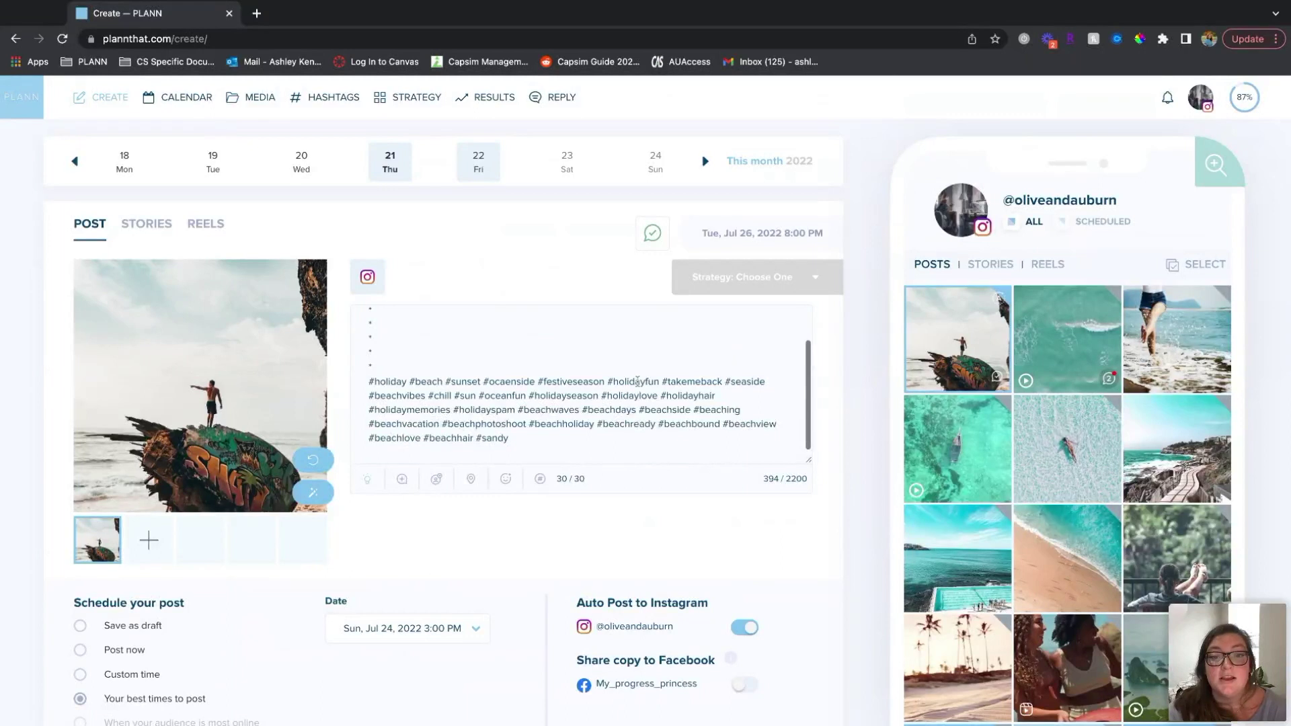
{"action": "scroll", "coordinate": [763, 500], "scroll_direction": "down", "scroll_amount": 2}
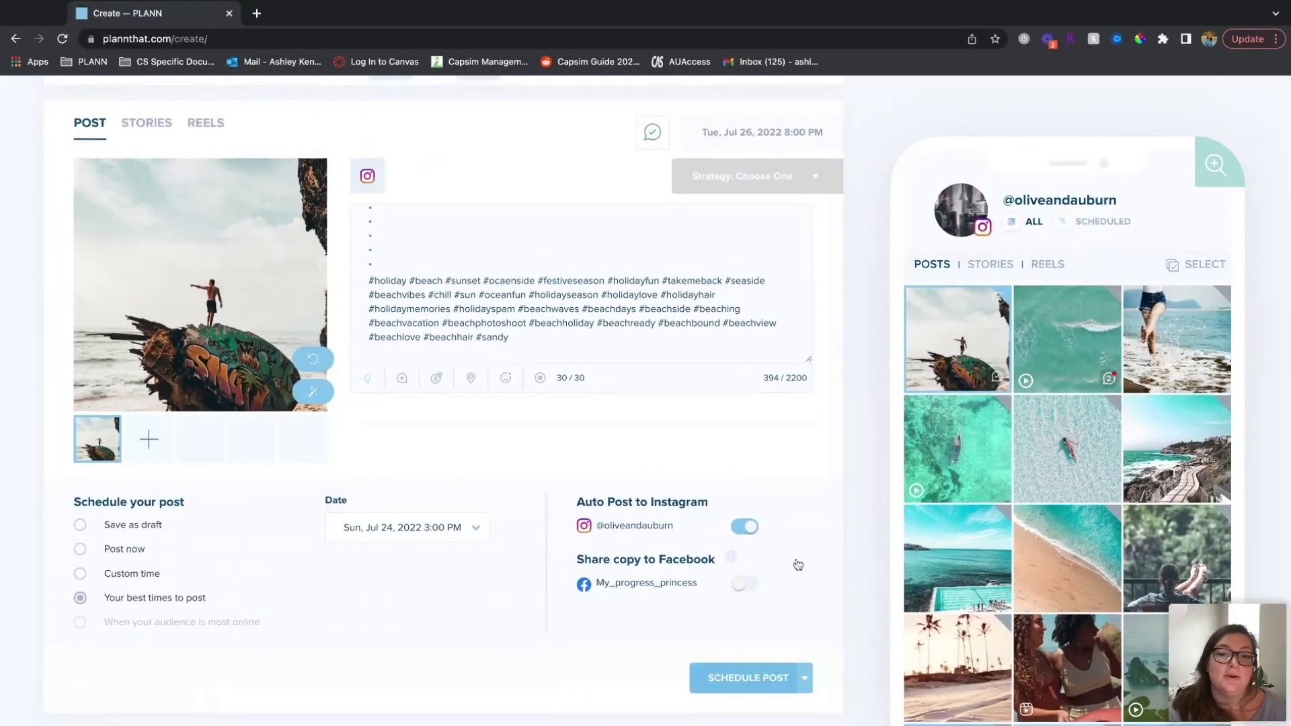